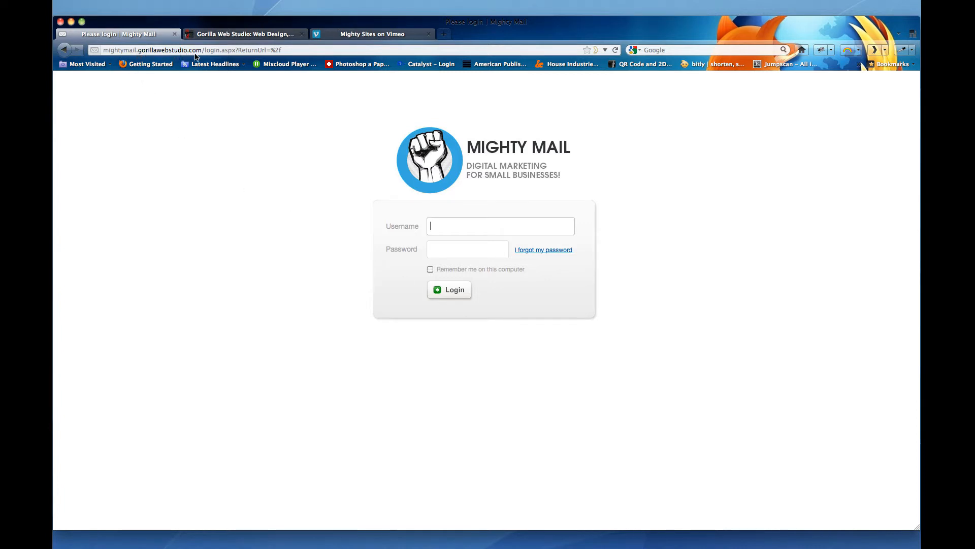
- Log in to Mighty Mail with a saved username and the account password
click(443, 227)
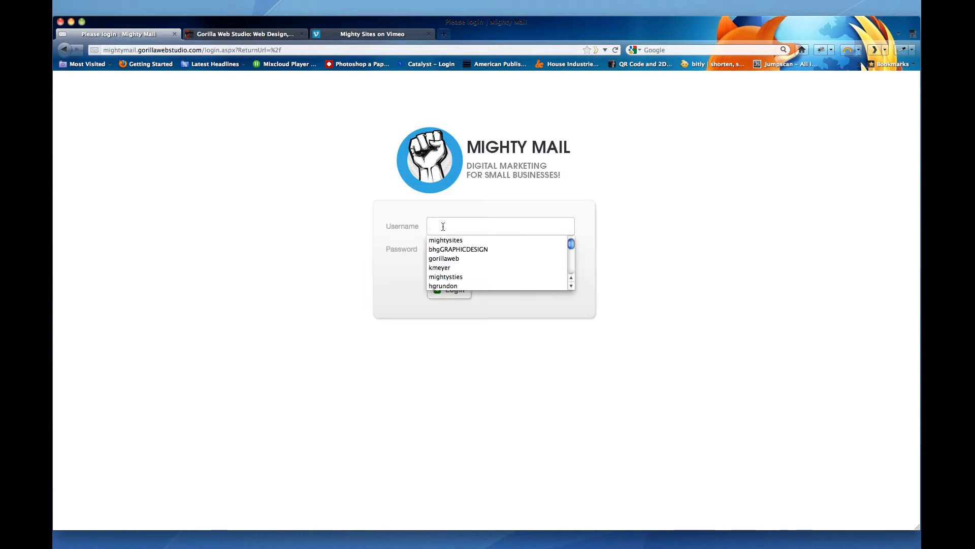
click(449, 240)
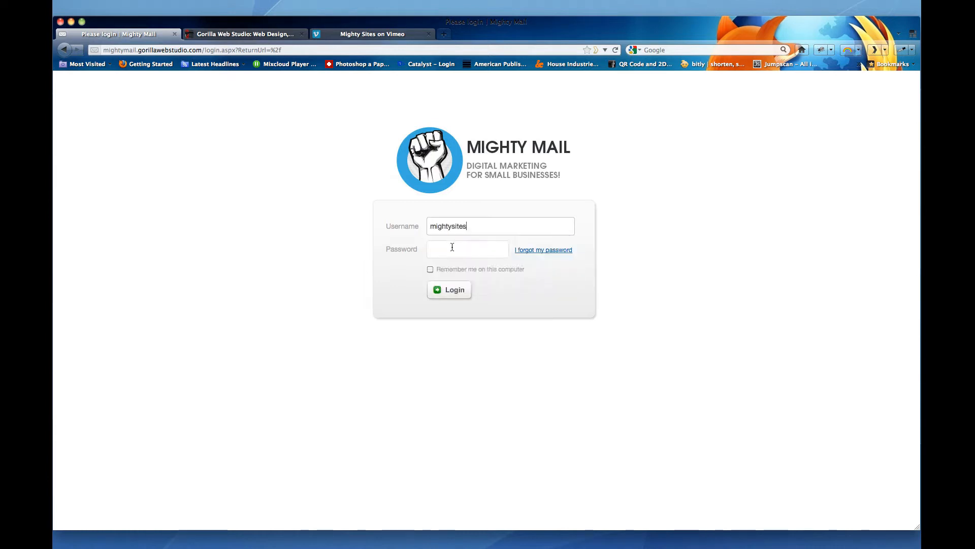
click(444, 250)
text(••••)
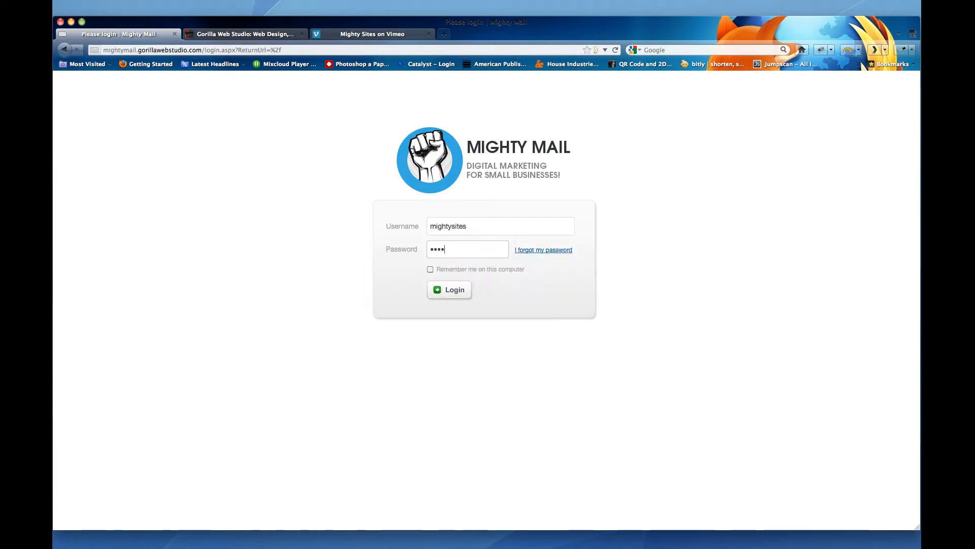
text(••)
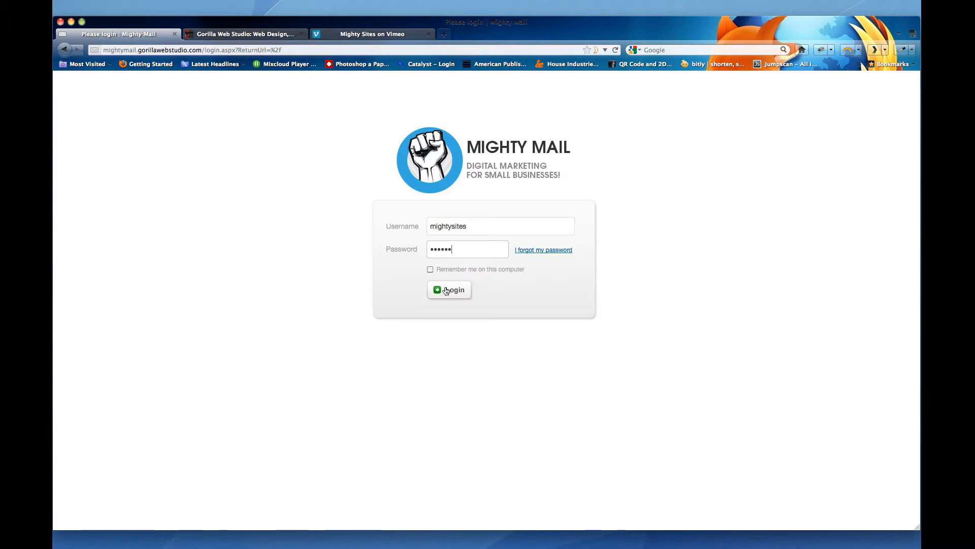
click(449, 290)
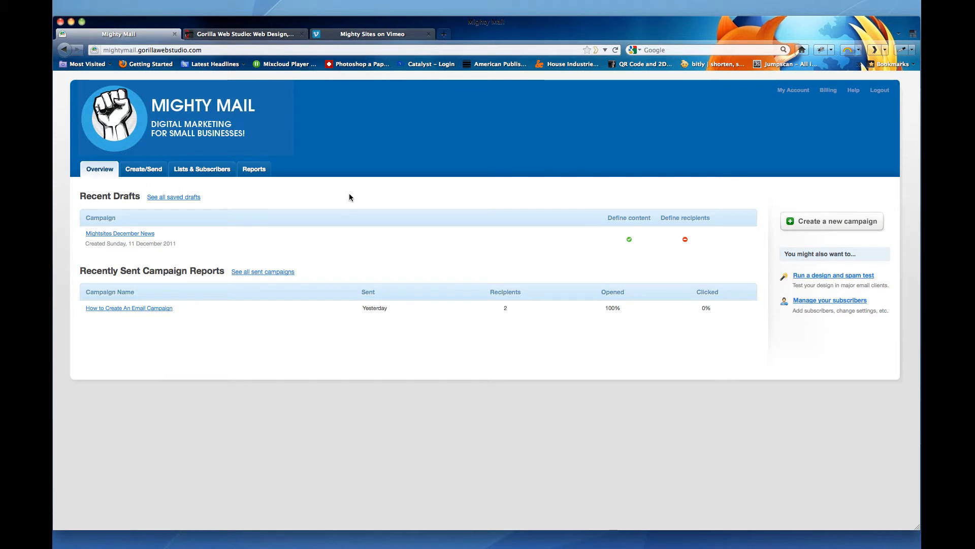
- Start a new campaign named Mightsites December News and paste the same text as its subject line
click(844, 225)
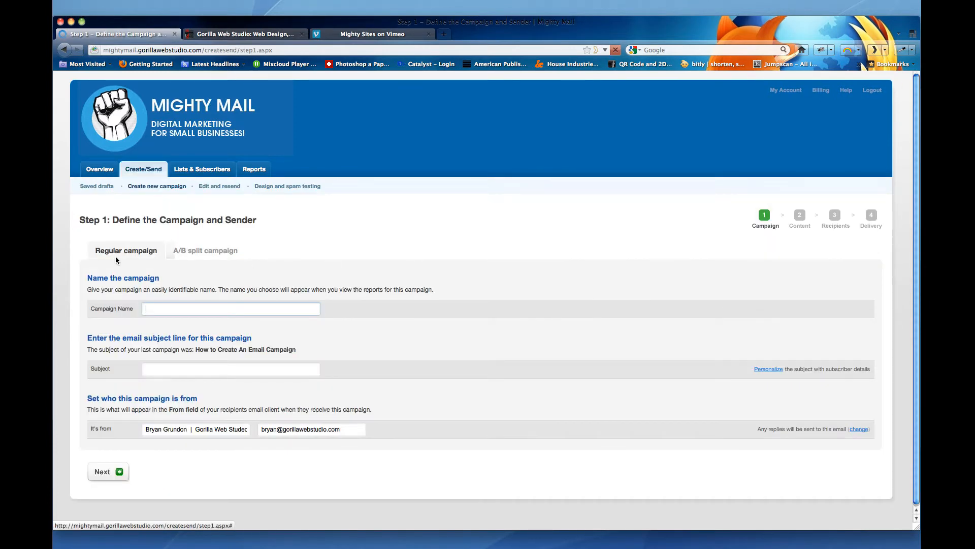
click(162, 308)
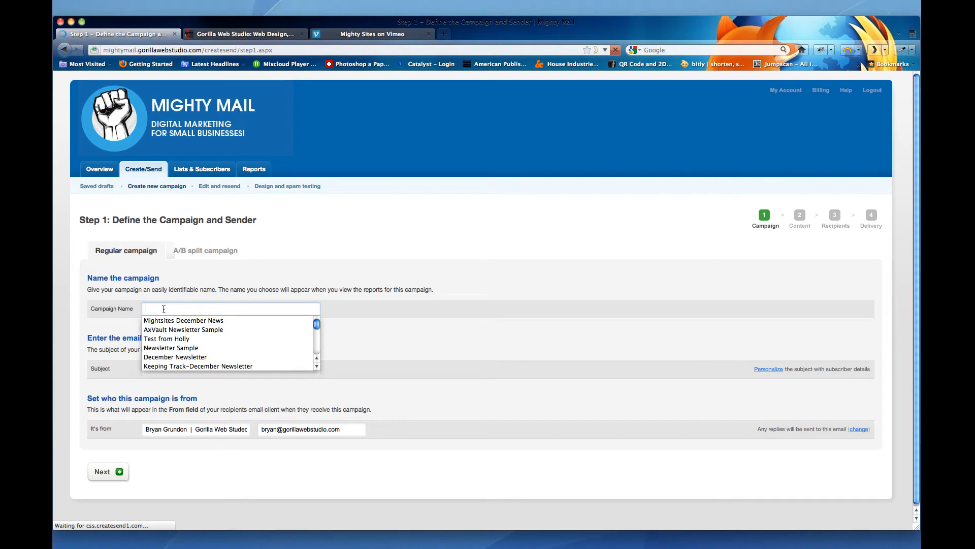
click(184, 320)
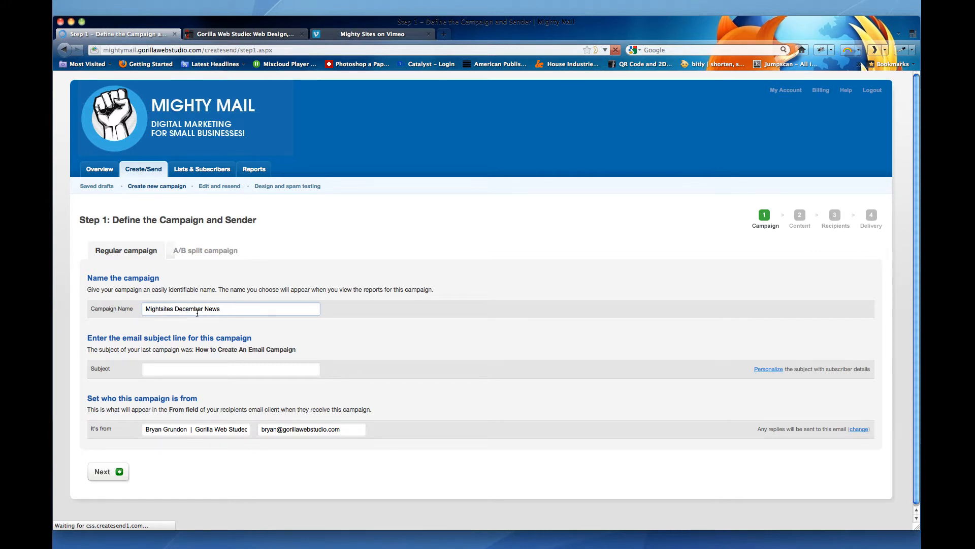
click(230, 311)
click(168, 368)
text(Mightsites December News)
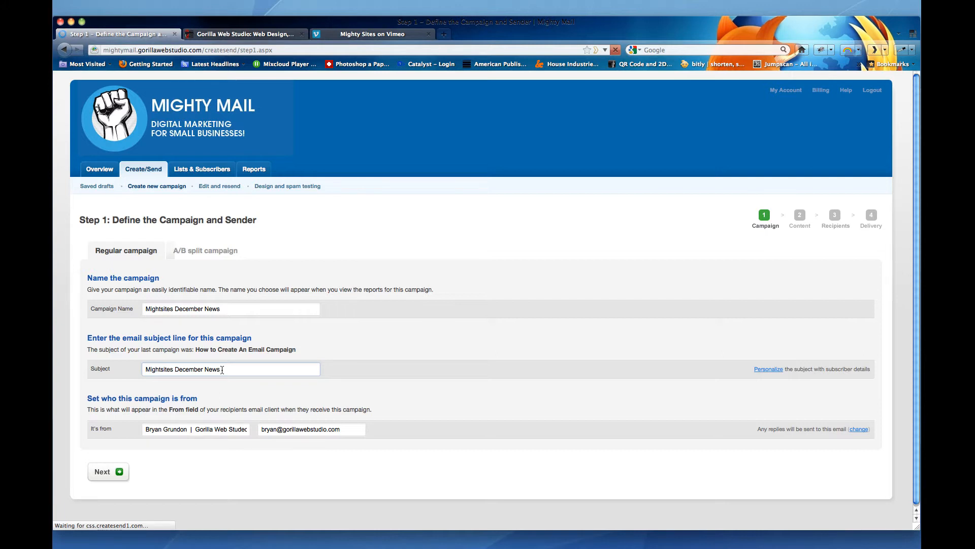
- Complete the sender name so it ends in Gorilla Web Studio and continue to the next step
click(208, 430)
scroll(227, 430, right, 1)
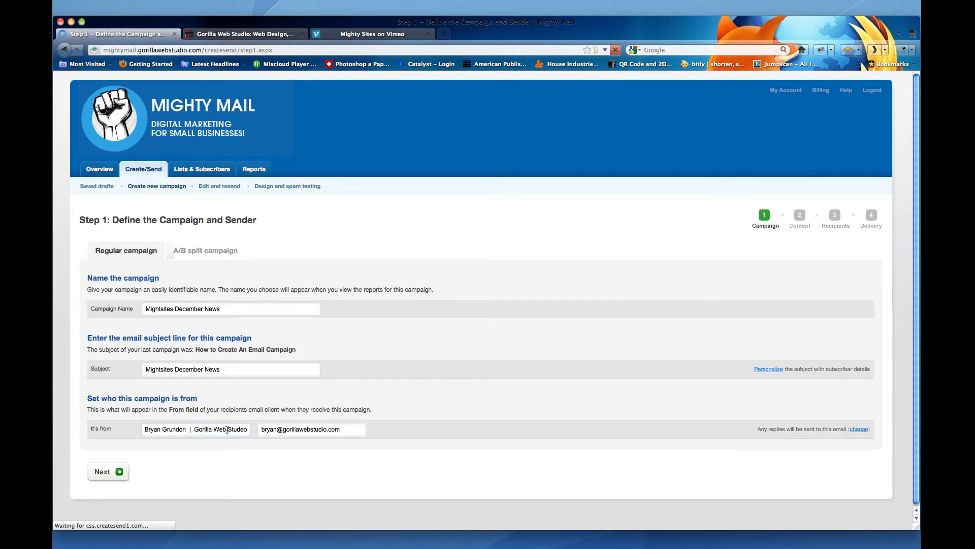
click(243, 430)
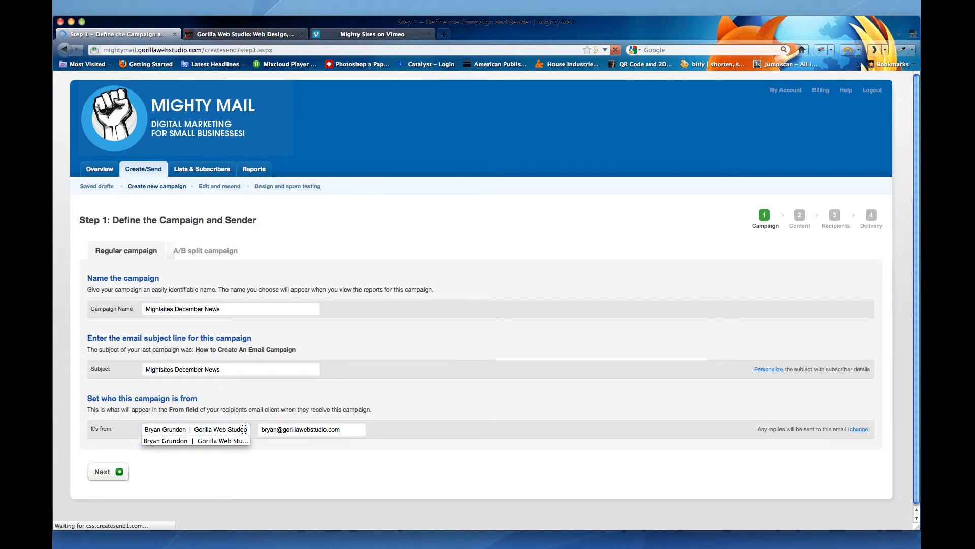
key(BackSpace)
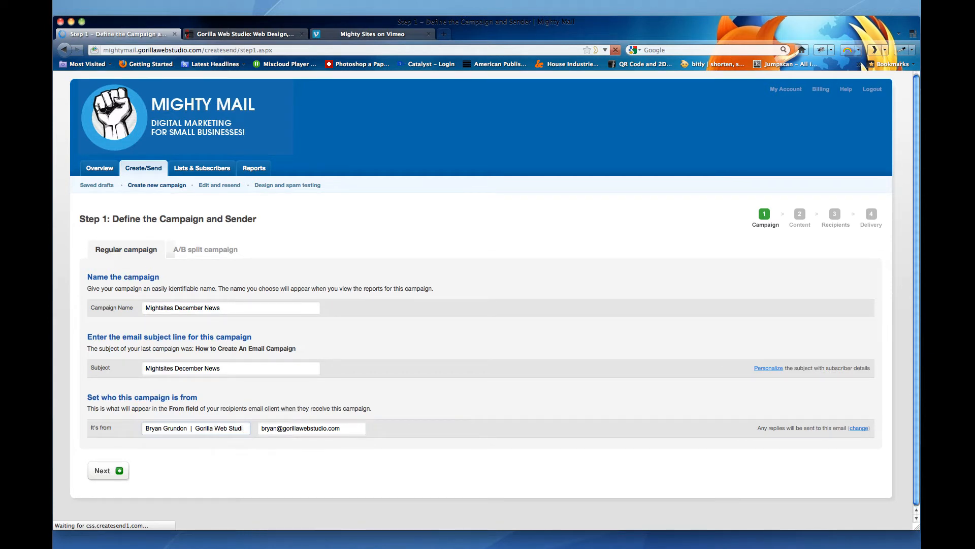
text(io)
click(103, 471)
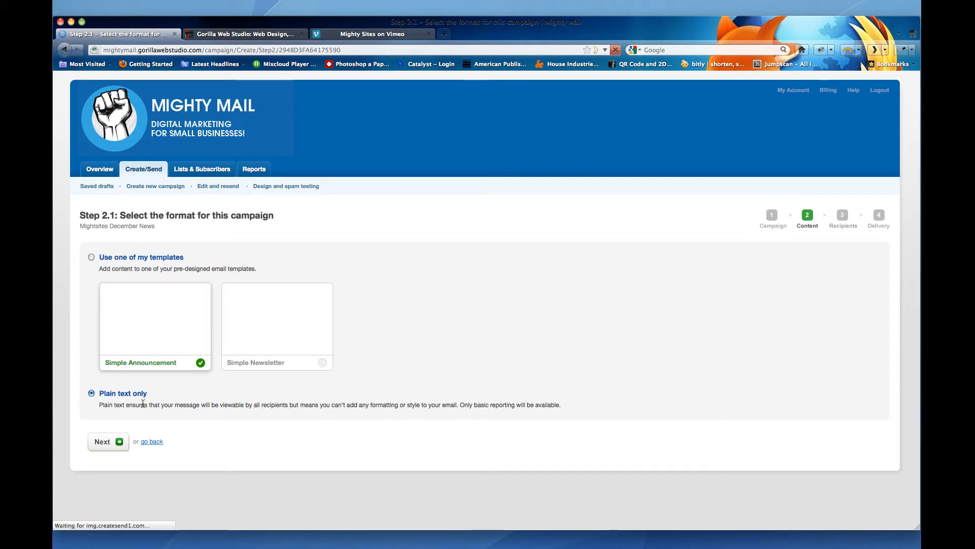
- Choose the template format with Simple Announcement and continue
click(91, 256)
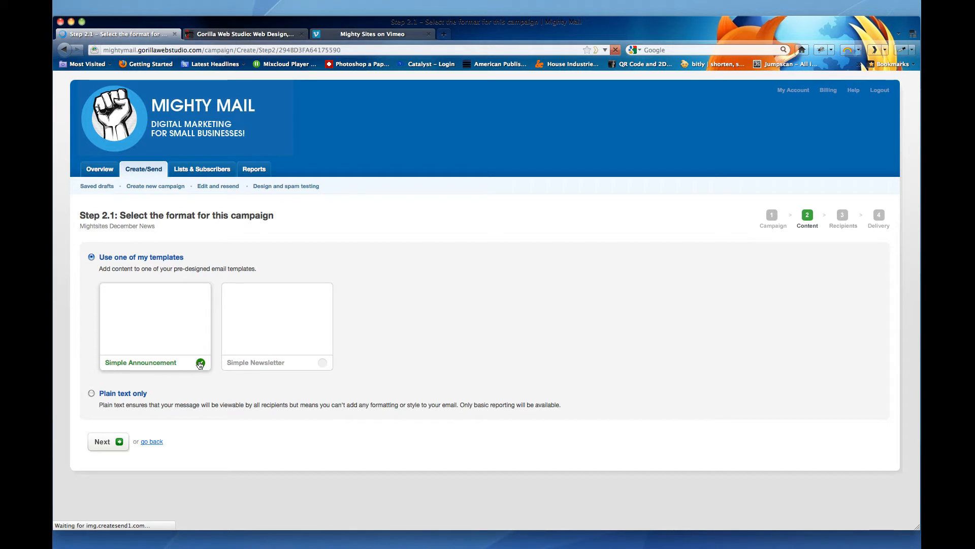
click(100, 441)
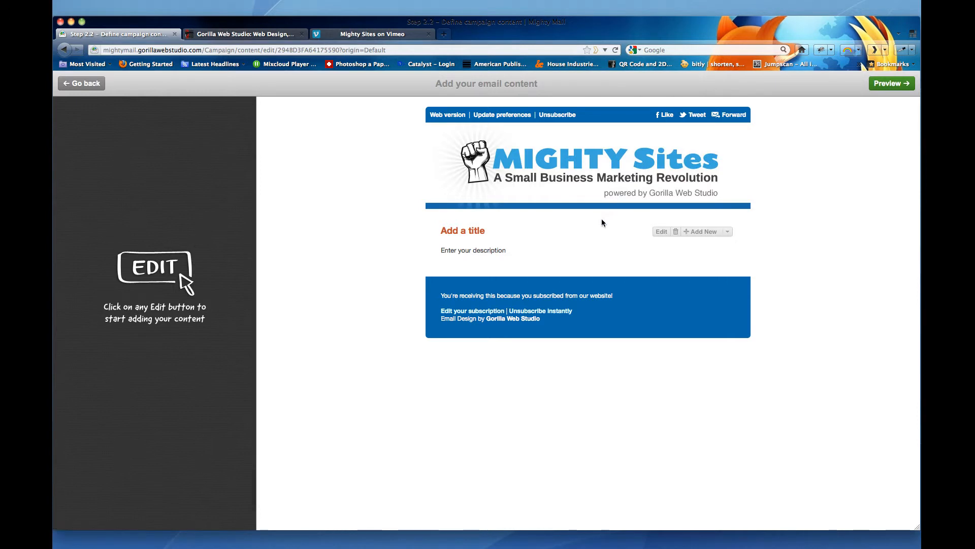
- Set the email's title to This Is a Sample Headline and save the changes
click(660, 232)
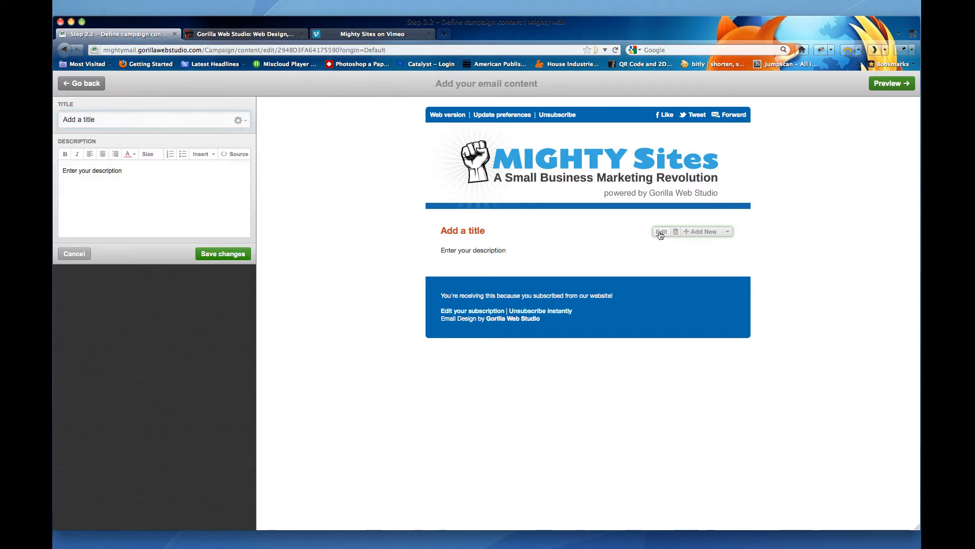
key(super+a)
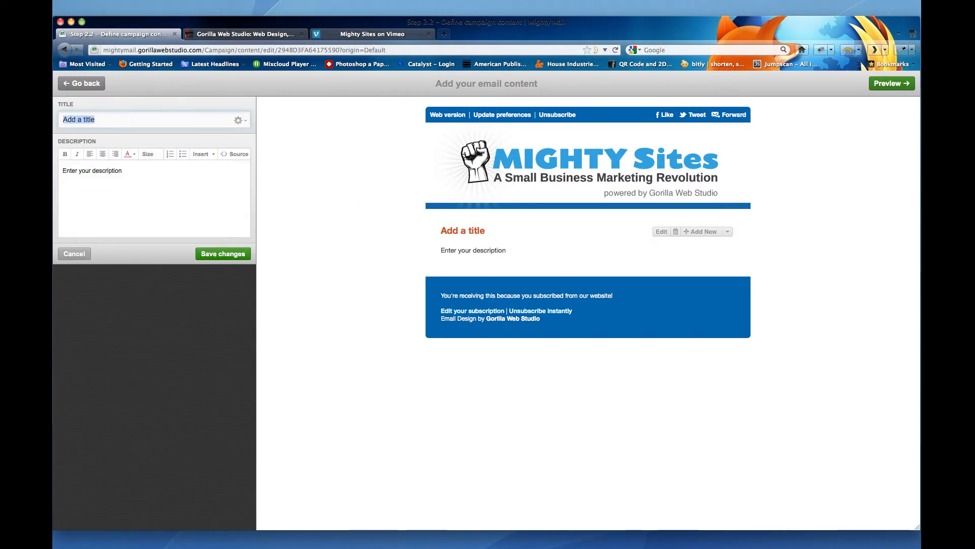
text(Th)
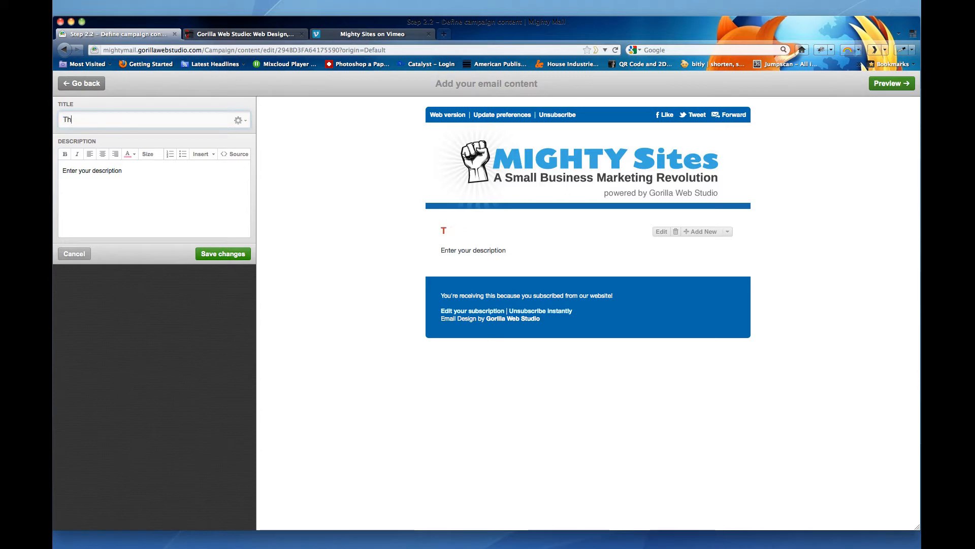
text(is is a sample)
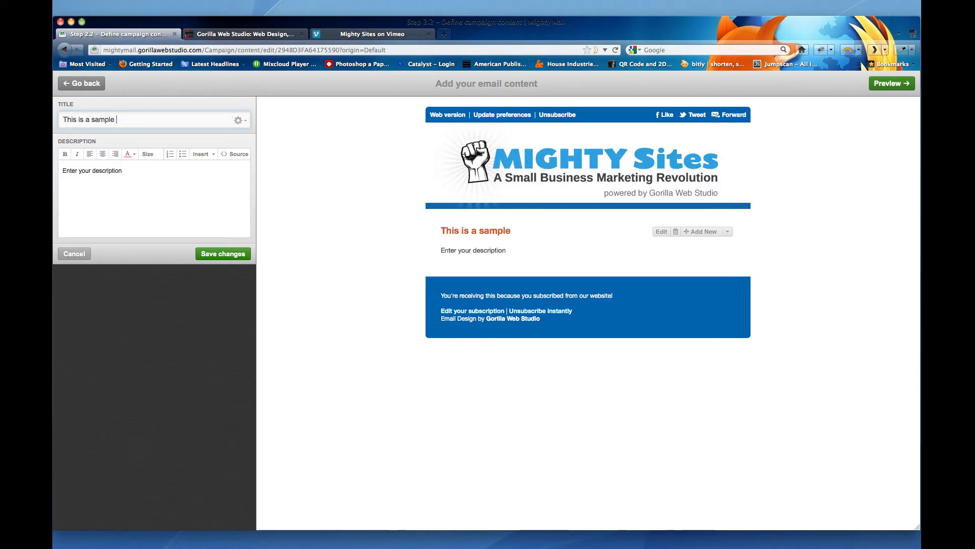
text( Headline)
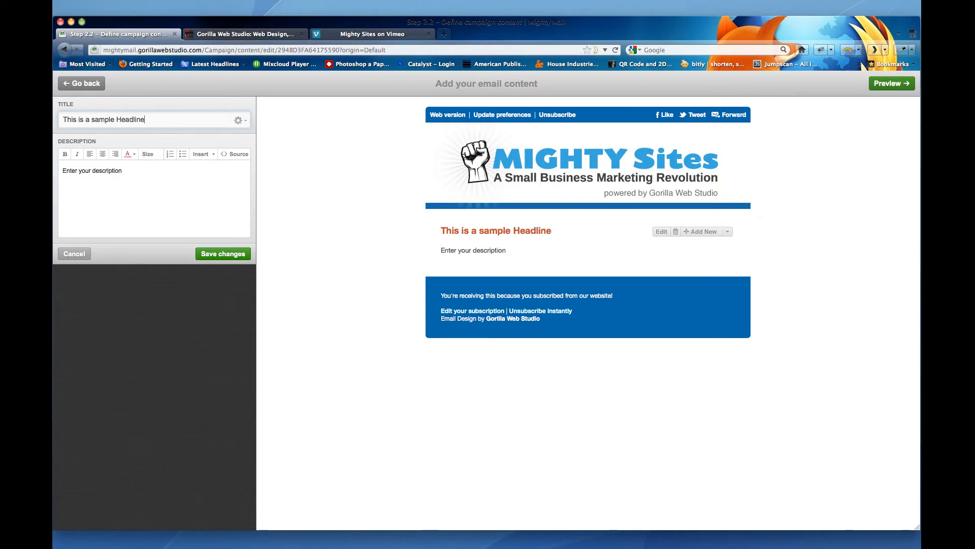
click(94, 119)
key(BackSpace)
text(S)
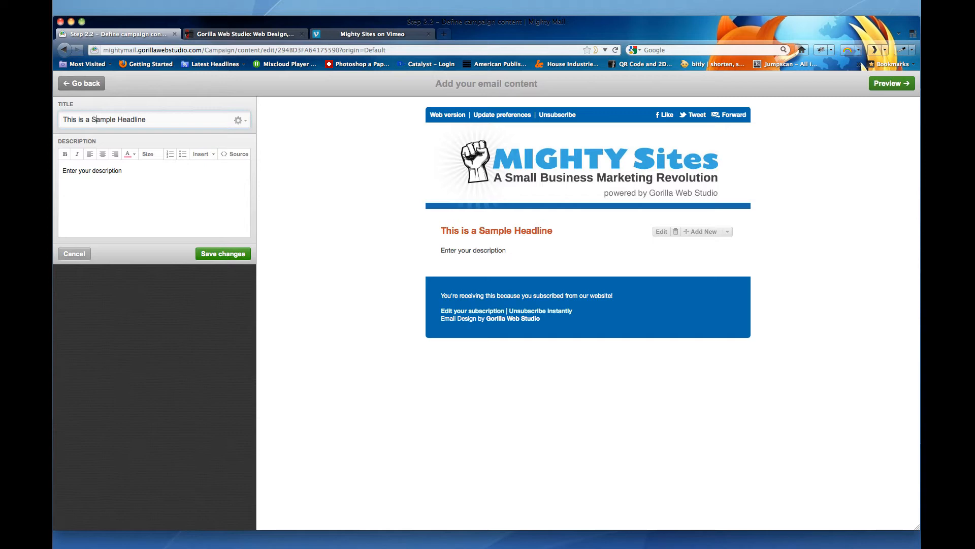
click(80, 119)
key(BackSpace)
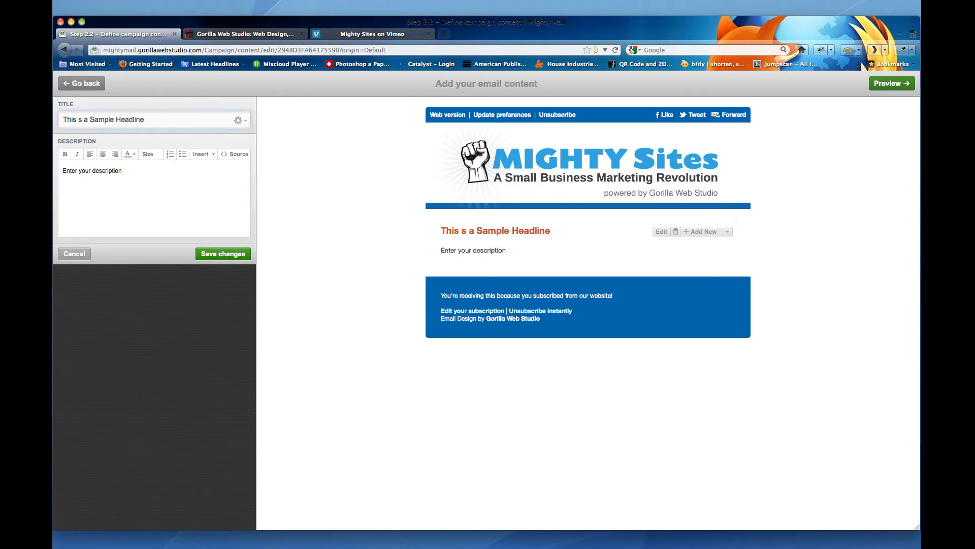
text(I)
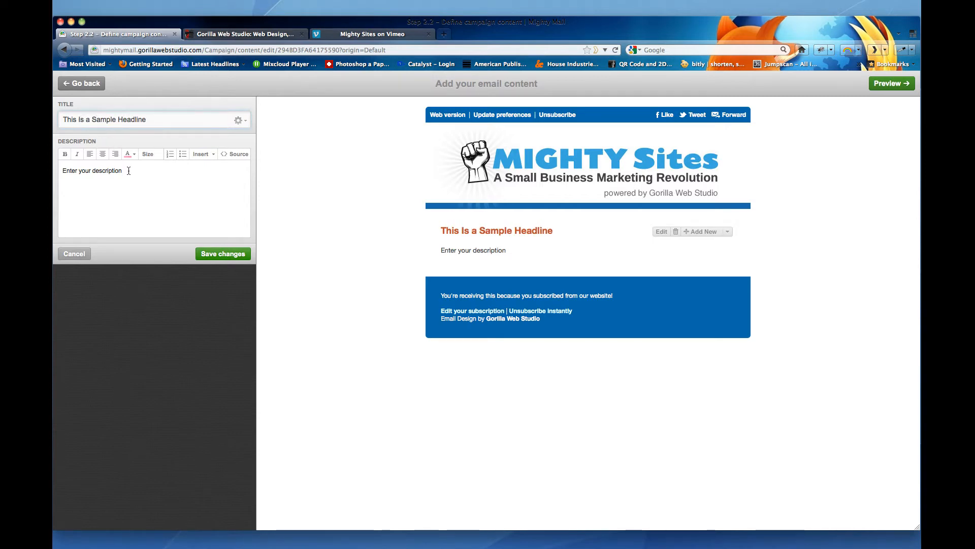
click(218, 254)
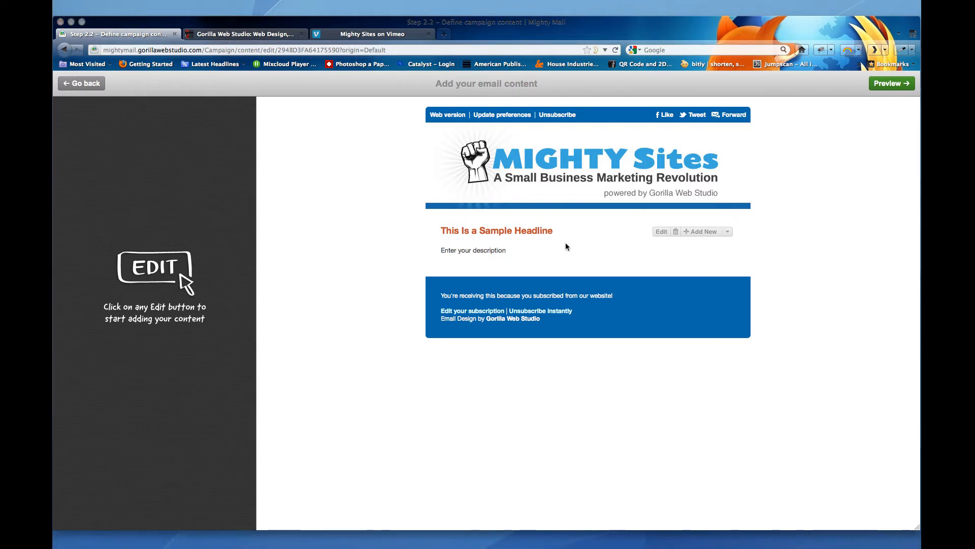
- Replace the description placeholder with pasted sample text
click(662, 232)
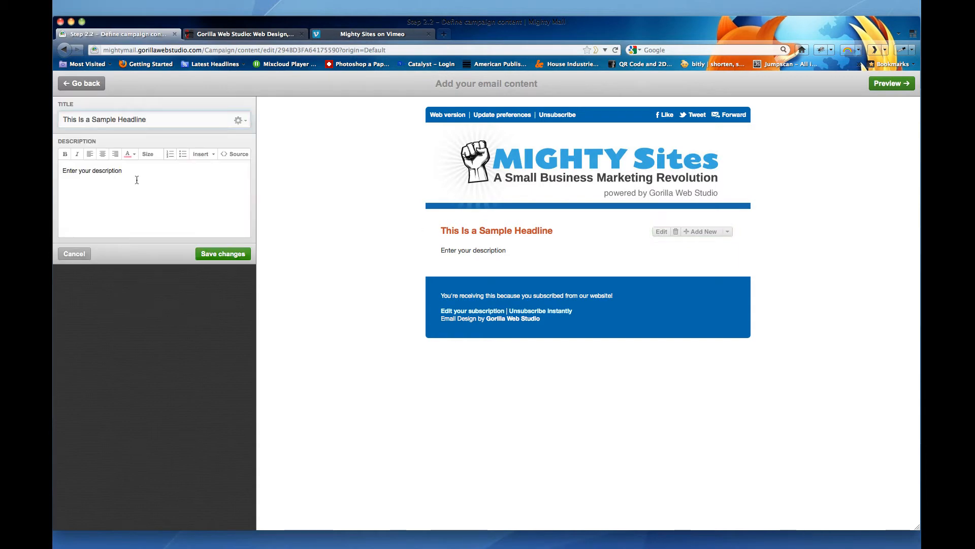
triple_click(134, 172)
text(This template lets you select from a range of different text and image formatting for your email content. These are just samples of the formatting you can choose from when you add your content in the next step. This template lets you select from a range of different text and image formatting for your email content. These are just samples of the formatting you can choose from when you add your content in the next step.)
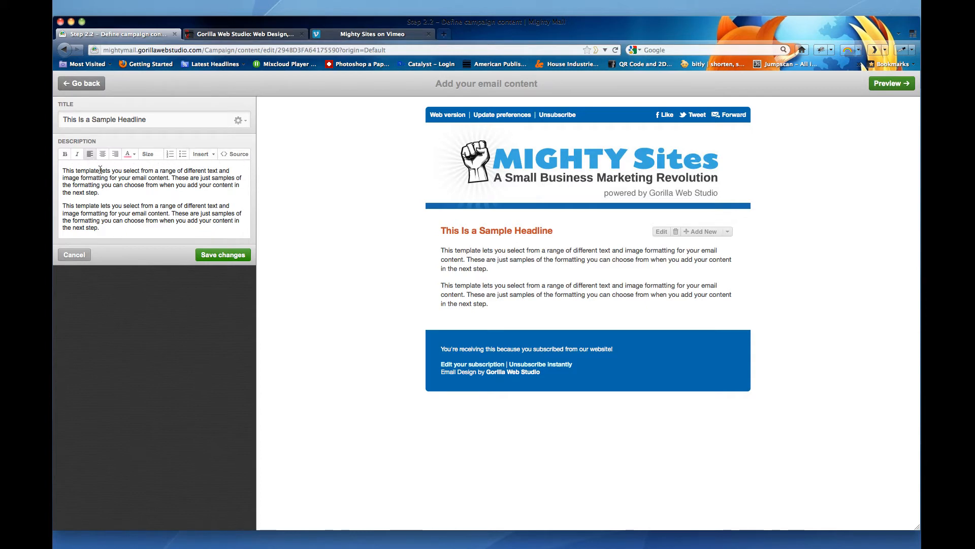
- Format the opening words 'This template' as bold at font size 16
drag(99, 171, 63, 171)
click(65, 154)
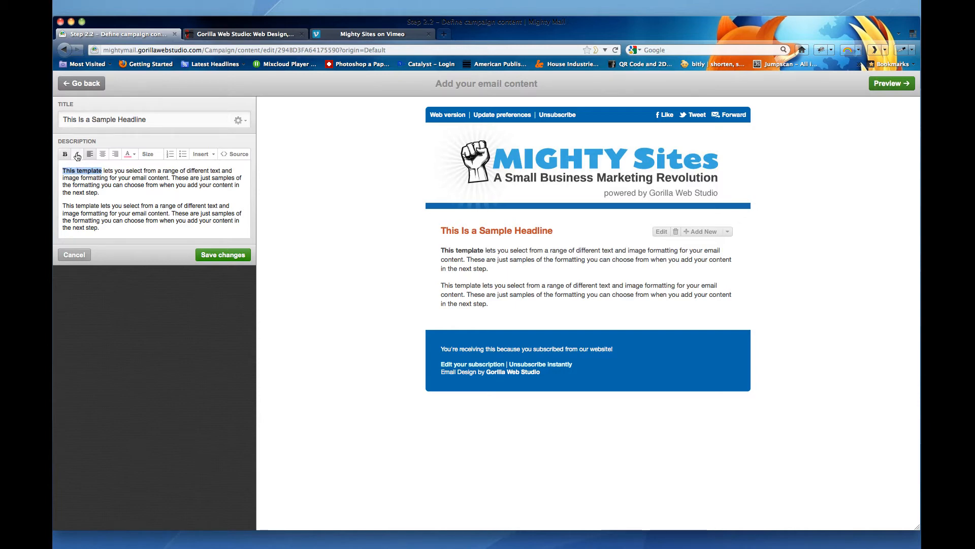
click(77, 154)
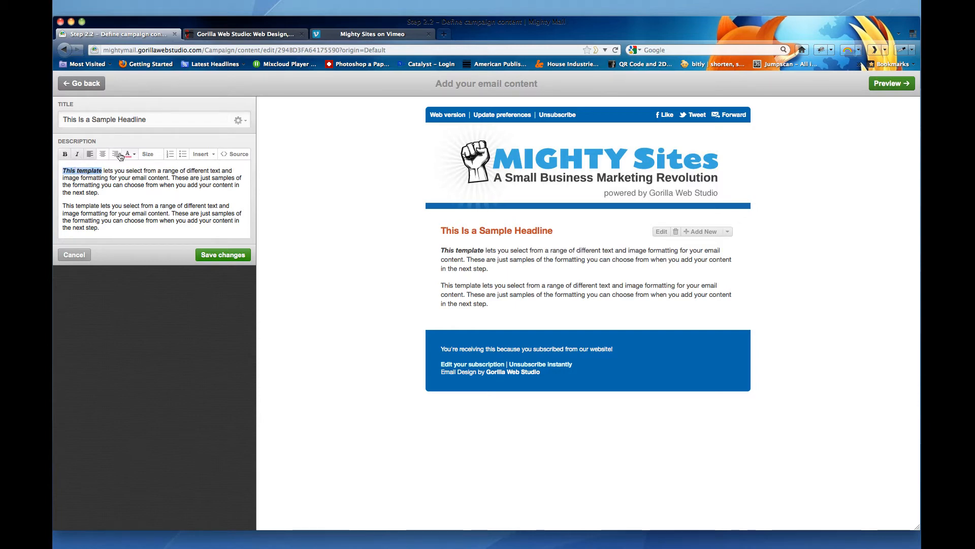
click(148, 153)
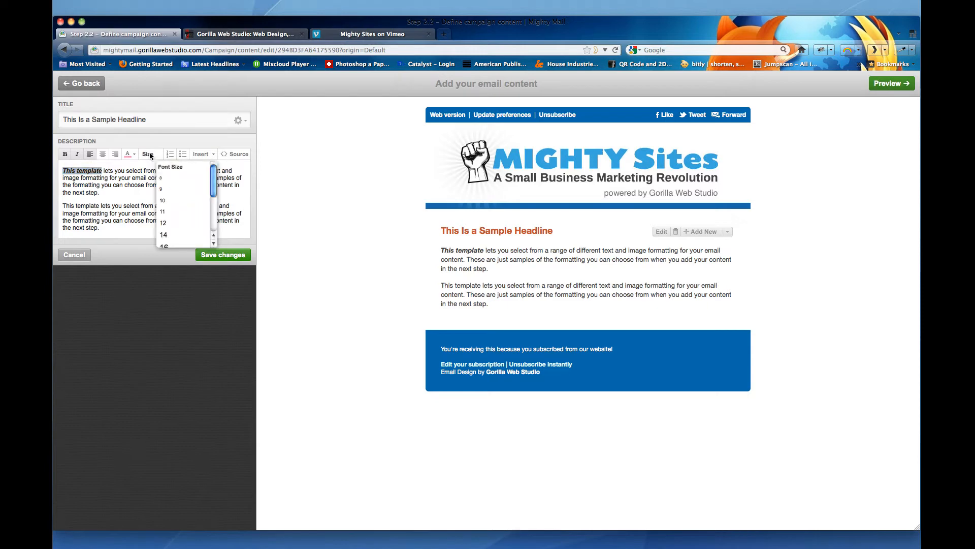
click(170, 247)
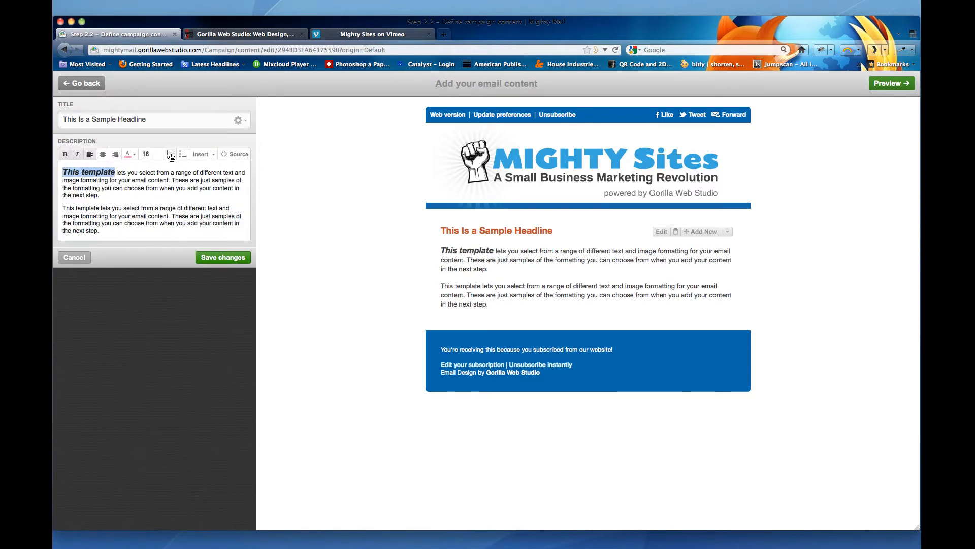
click(77, 155)
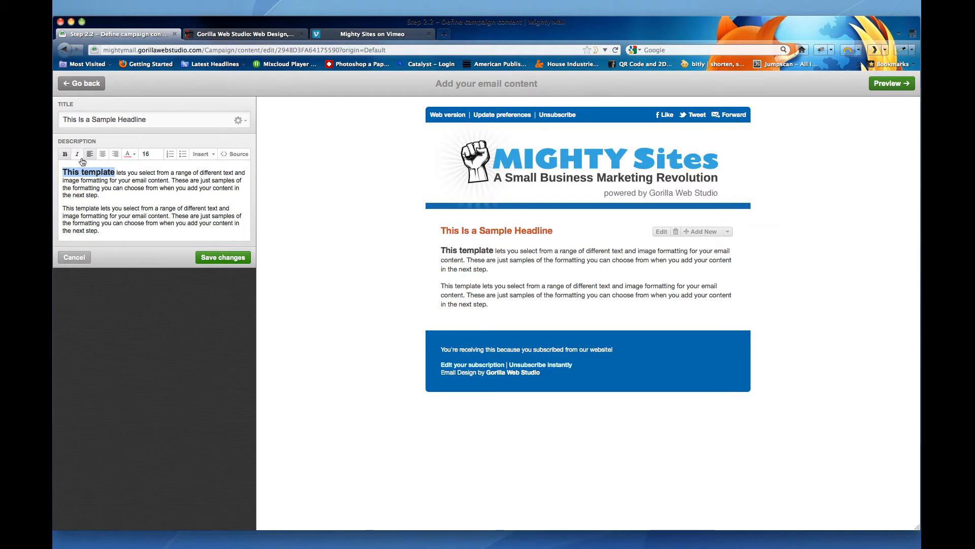
- Format the second description paragraph as a bulleted list
triple_click(108, 231)
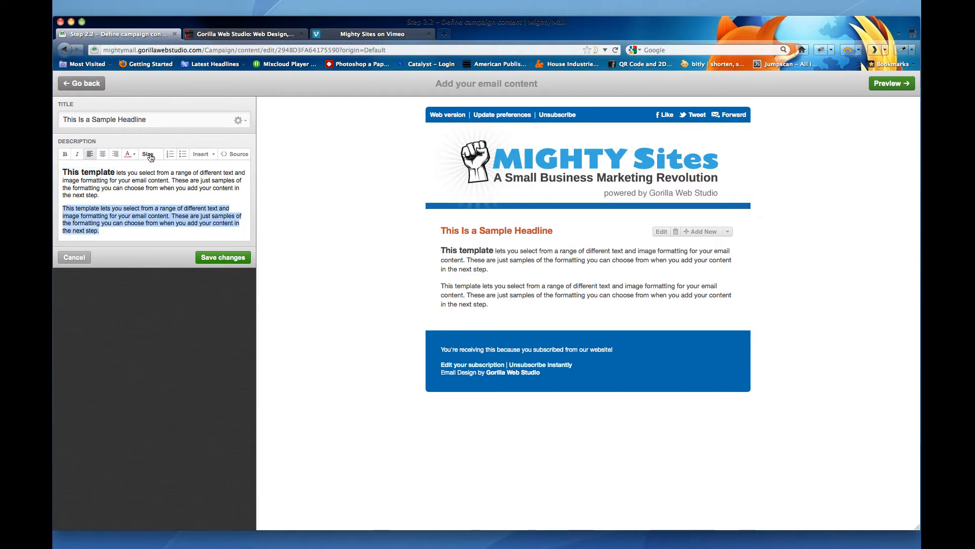
click(171, 155)
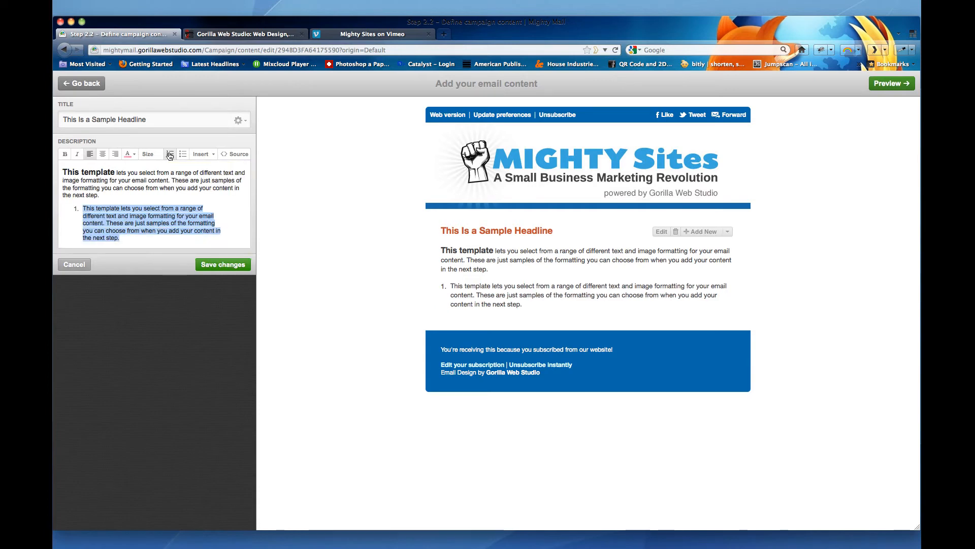
click(182, 155)
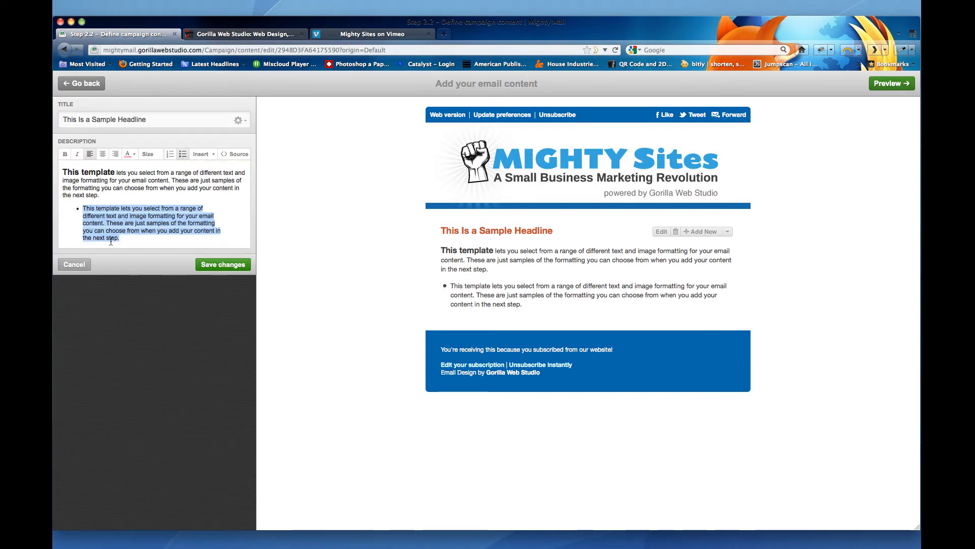
- Add a second bullet reading Add more text here
click(130, 241)
key(Return)
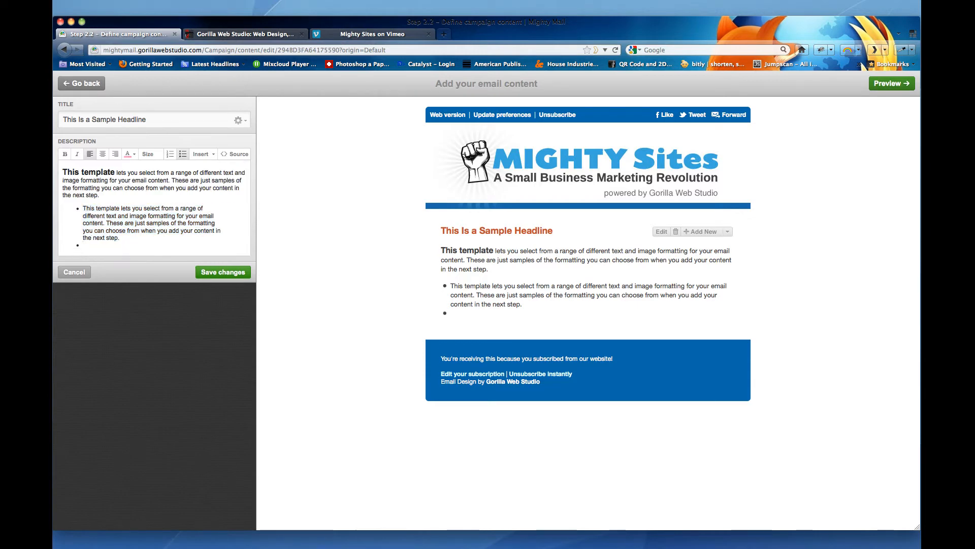
text(Add more)
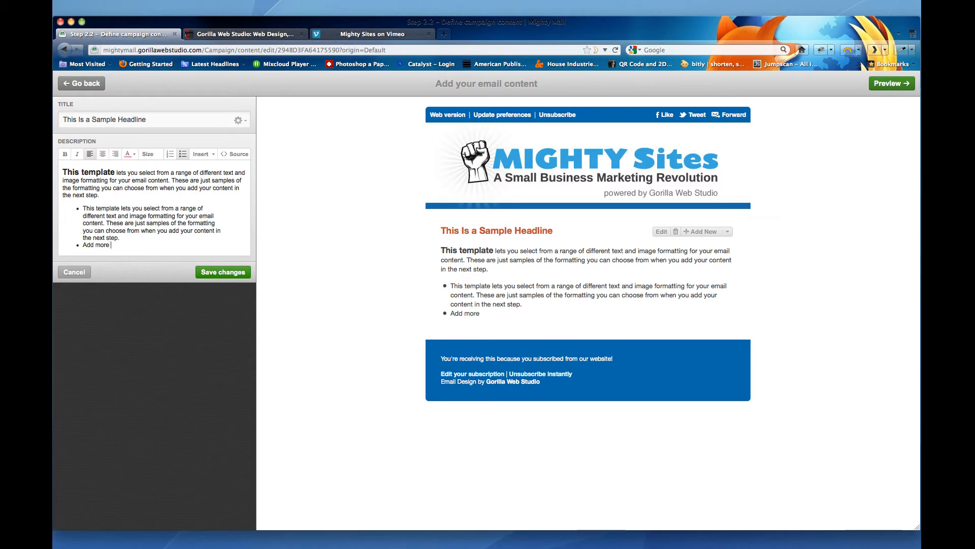
text( h)
key(BackSpace)
text(text here.)
key(Return)
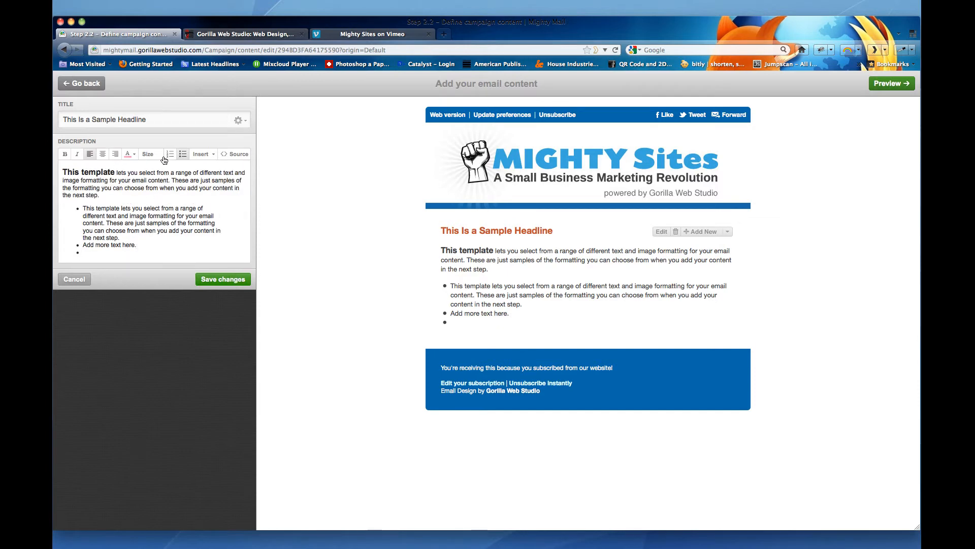
- End the list, add a line reading Read More . . . and start inserting a link on it
key(Return)
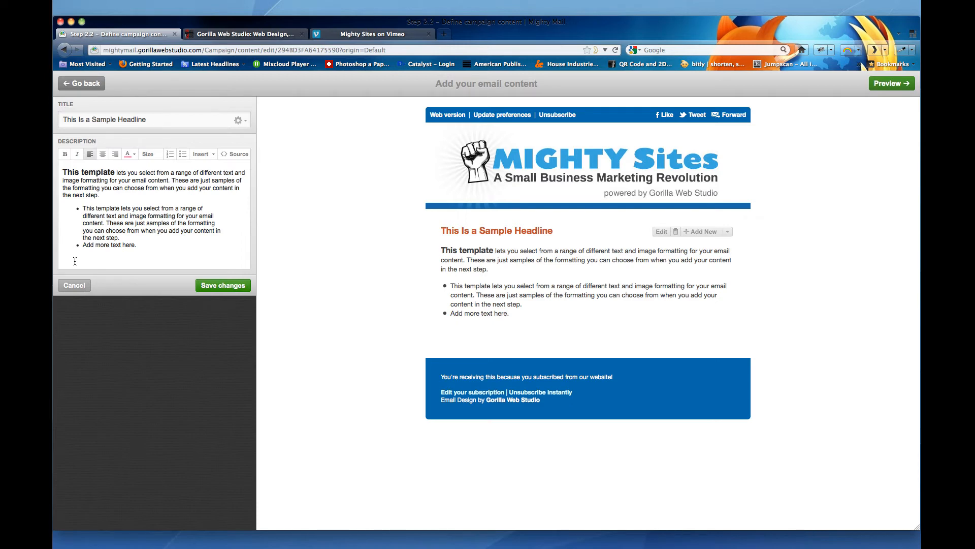
text(Read More . . .)
key(shift+Home)
click(203, 154)
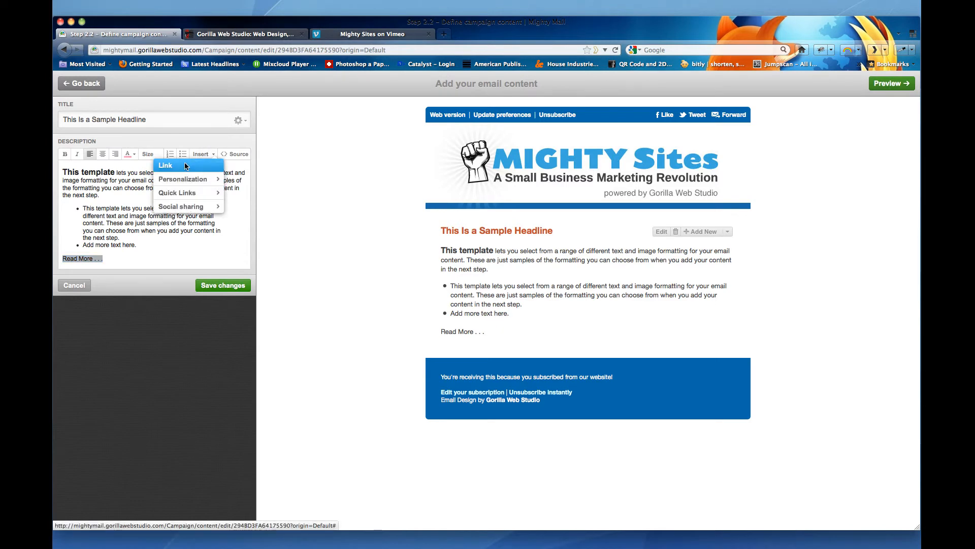
click(185, 166)
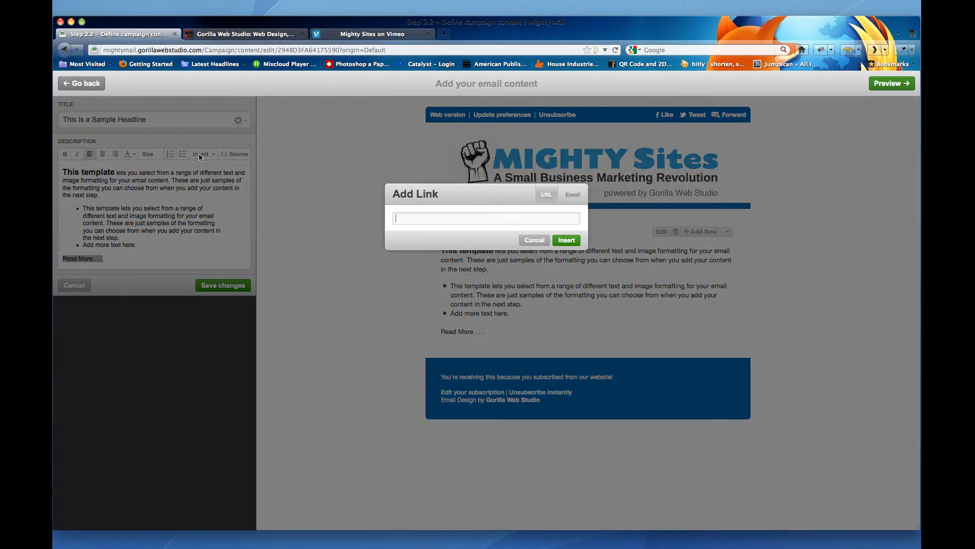
- Switch to the Gorilla Web Studio tab, open its portfolio page and copy the page address
click(227, 36)
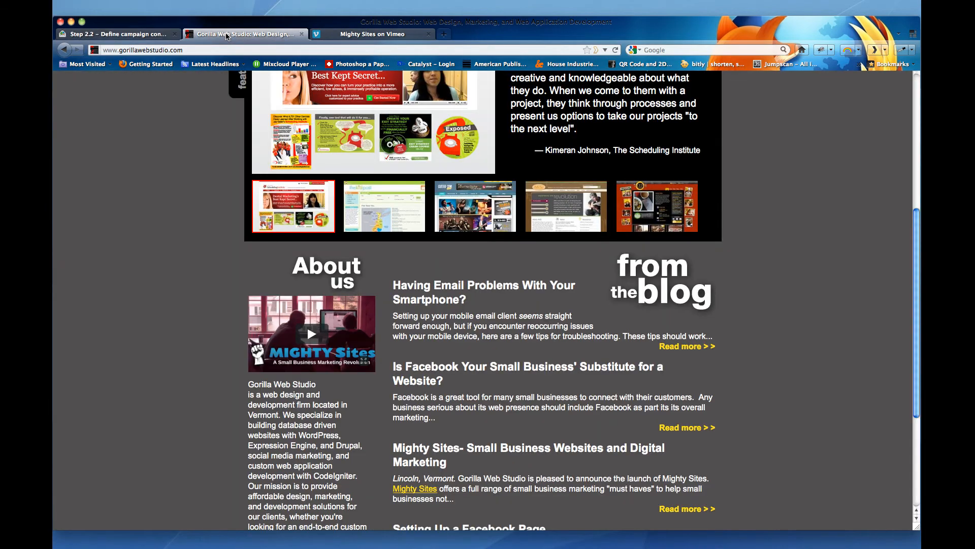
scroll(397, 157, up, 6)
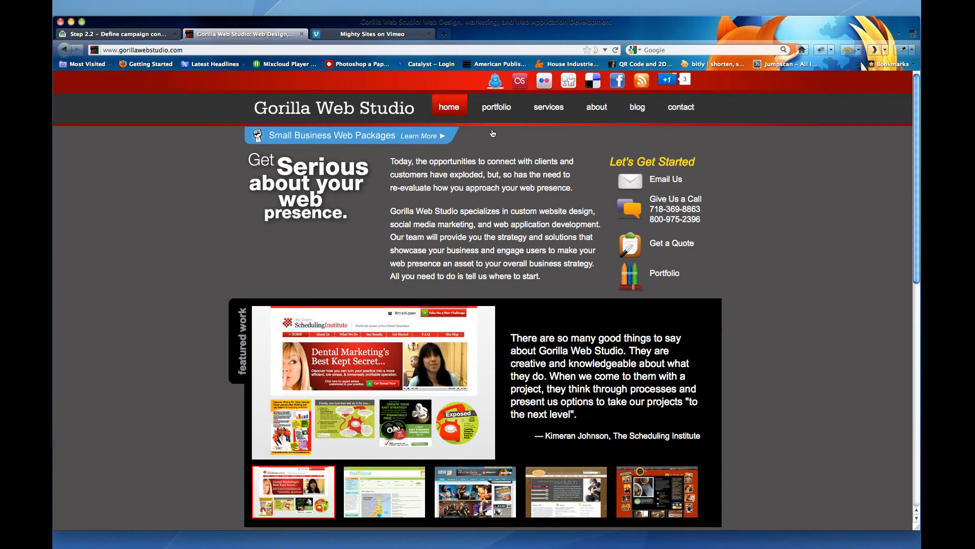
click(500, 112)
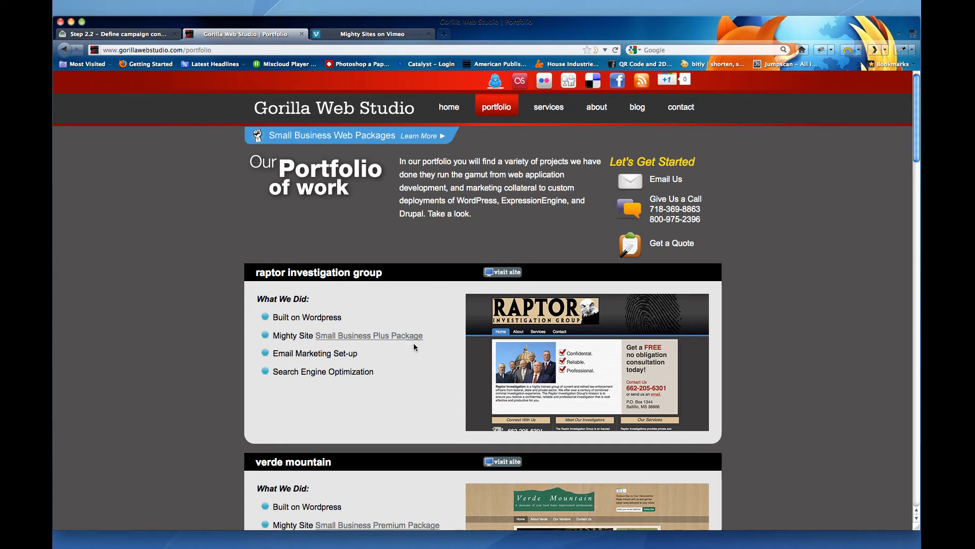
click(110, 50)
key(super+c)
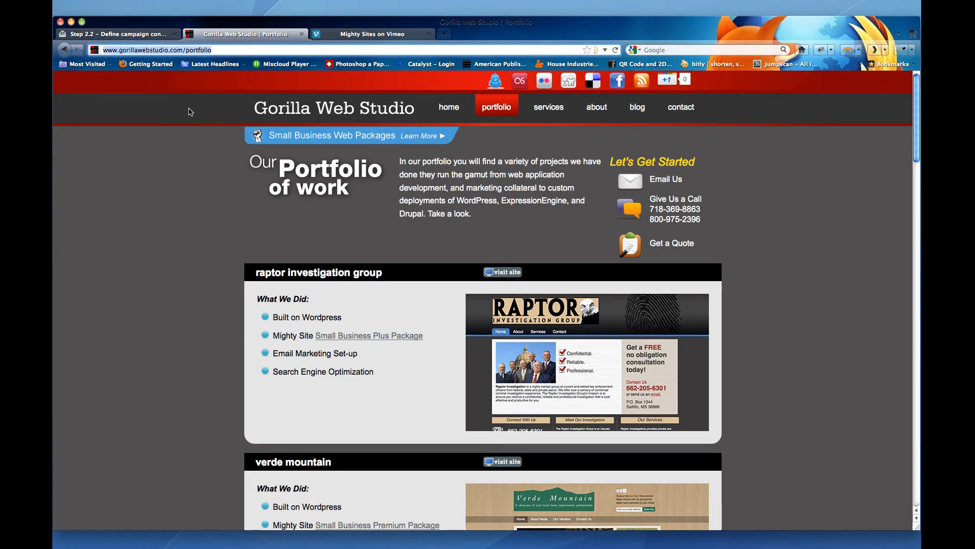
- Paste the portfolio address as the Read More . . . link, insert it and save the changes
click(162, 35)
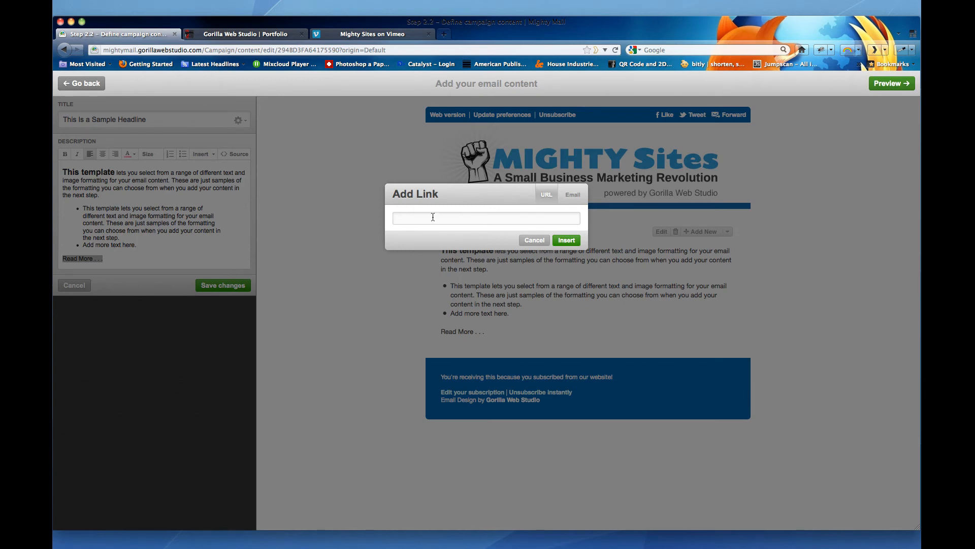
key(super+v)
click(567, 240)
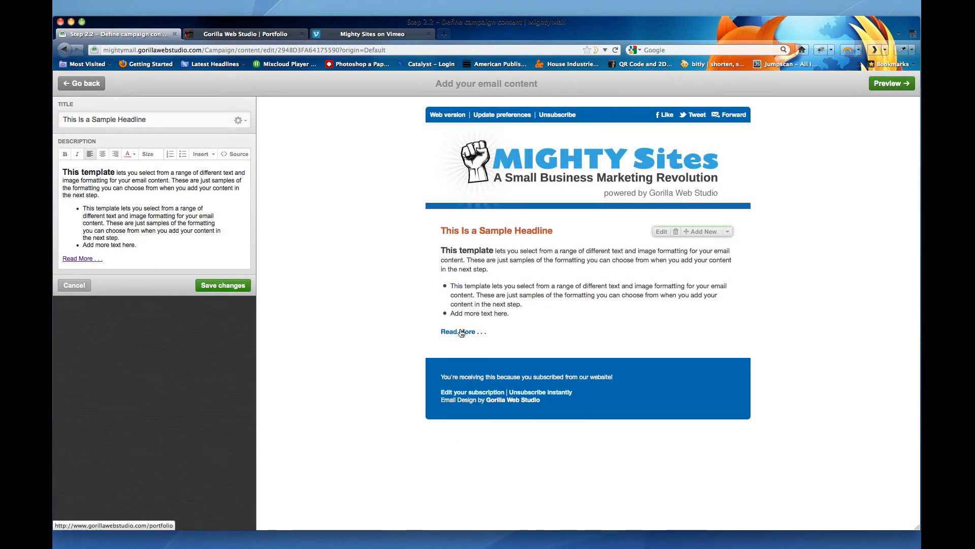
click(216, 287)
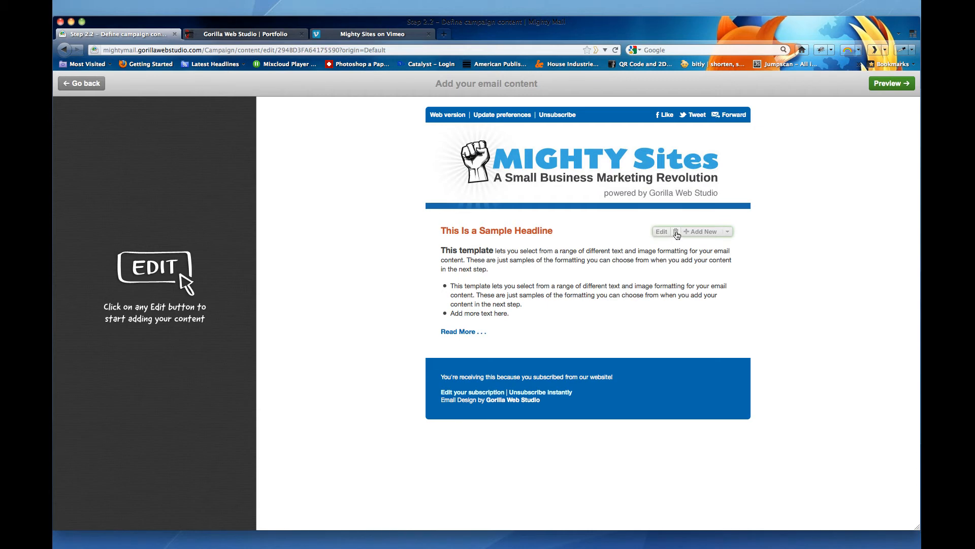
- Add a new text with full-width image section below and title it Sample Text Format
click(712, 234)
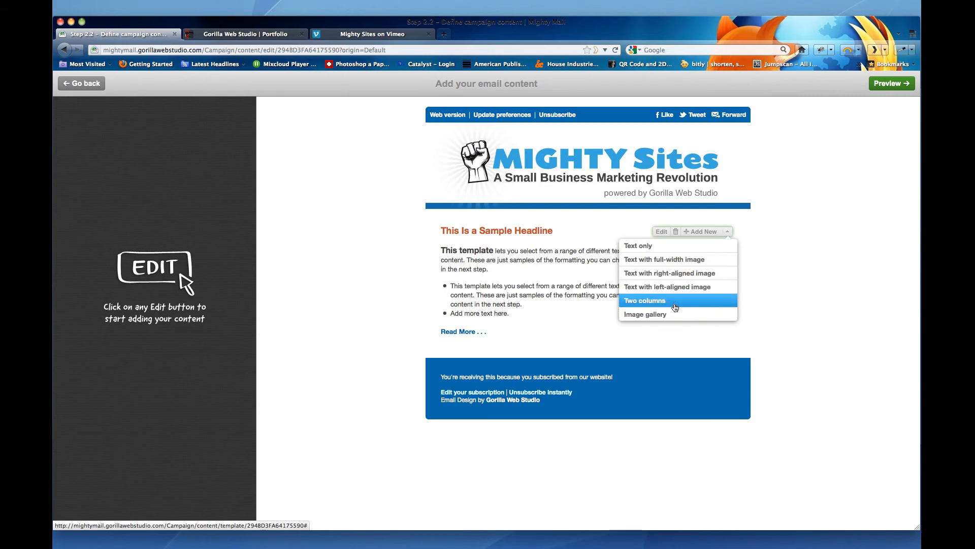
click(684, 262)
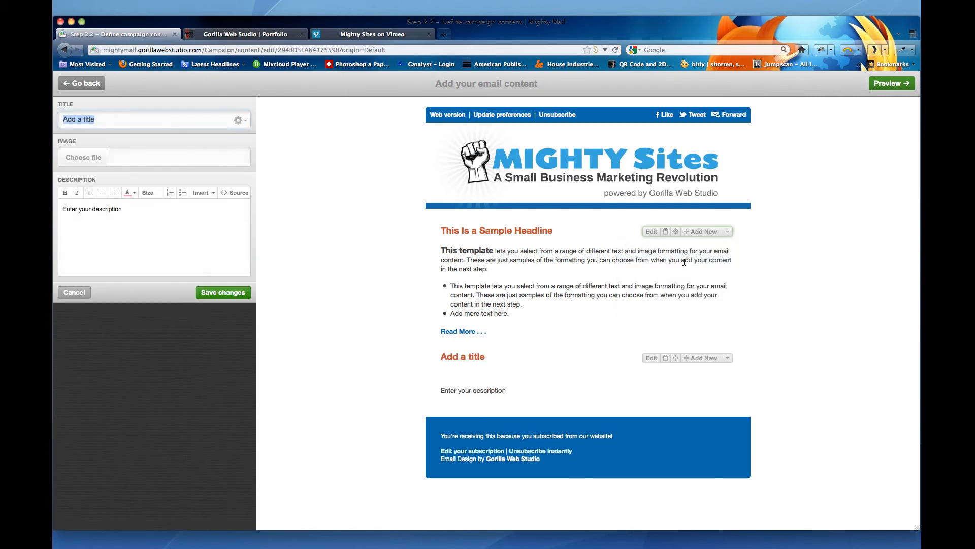
click(105, 119)
drag(105, 119, 61, 118)
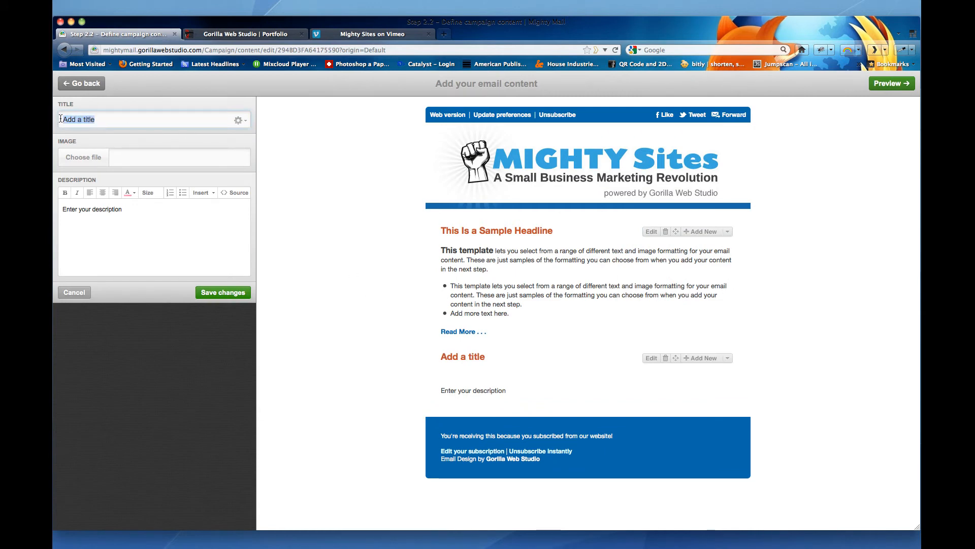
text(Sample )
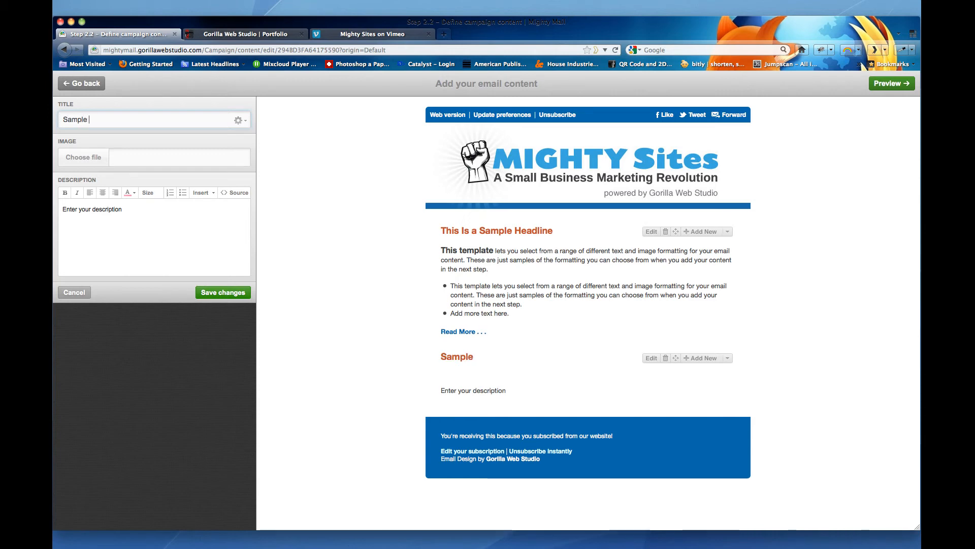
text(Text)
text( f)
text(Format)
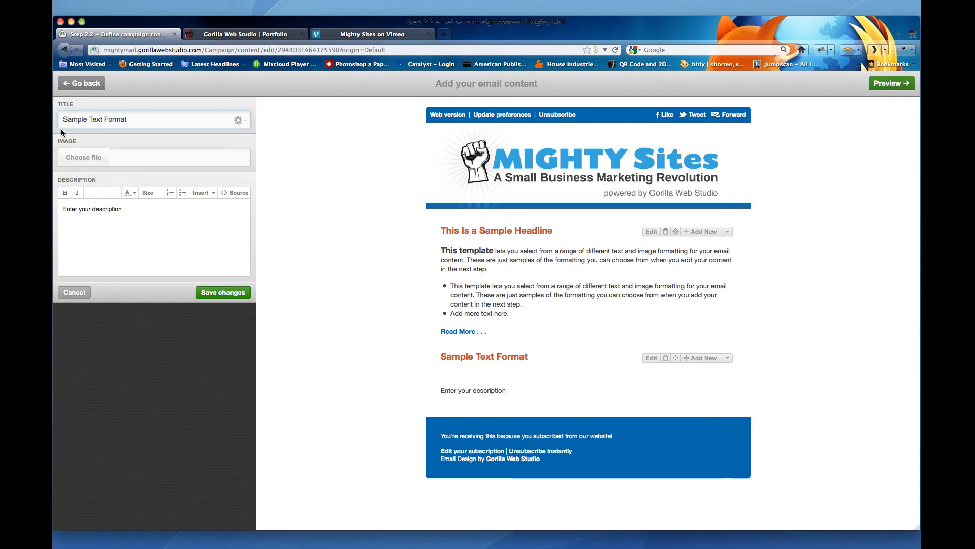
- Upload placeholder-image.png as the section image and remove it again
click(74, 157)
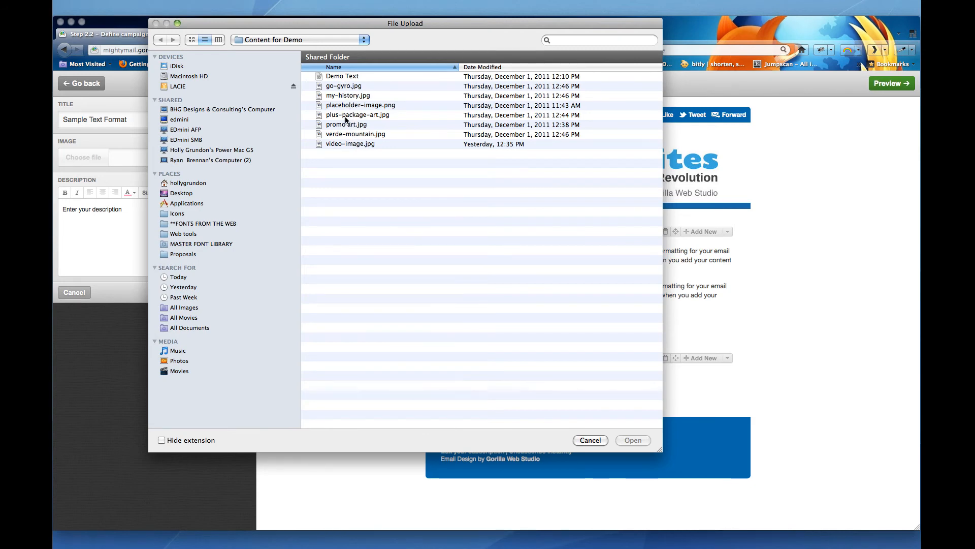
click(349, 144)
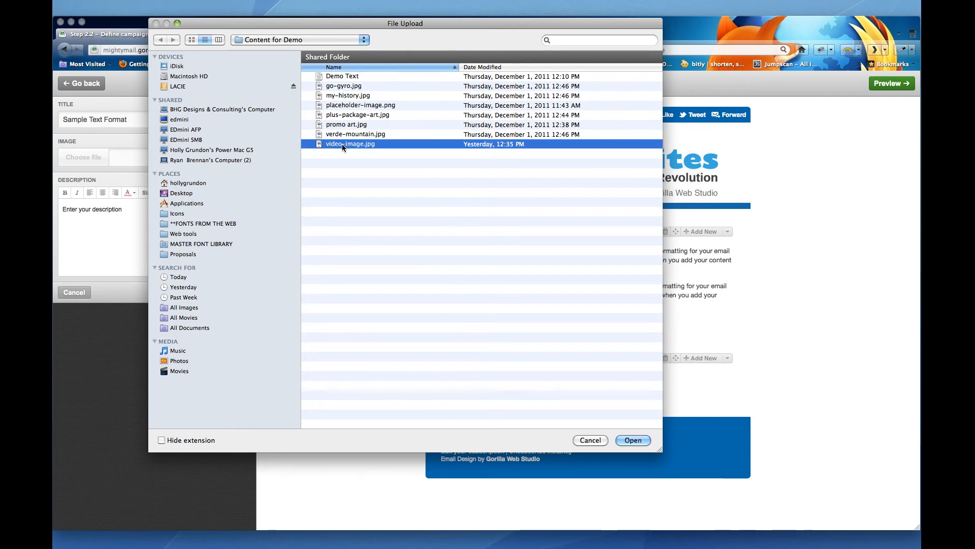
click(355, 105)
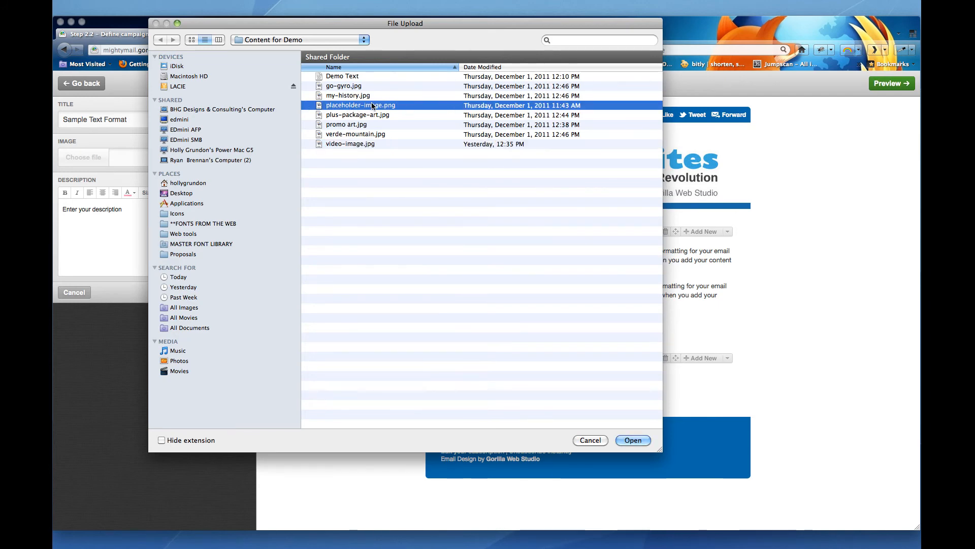
key(Return)
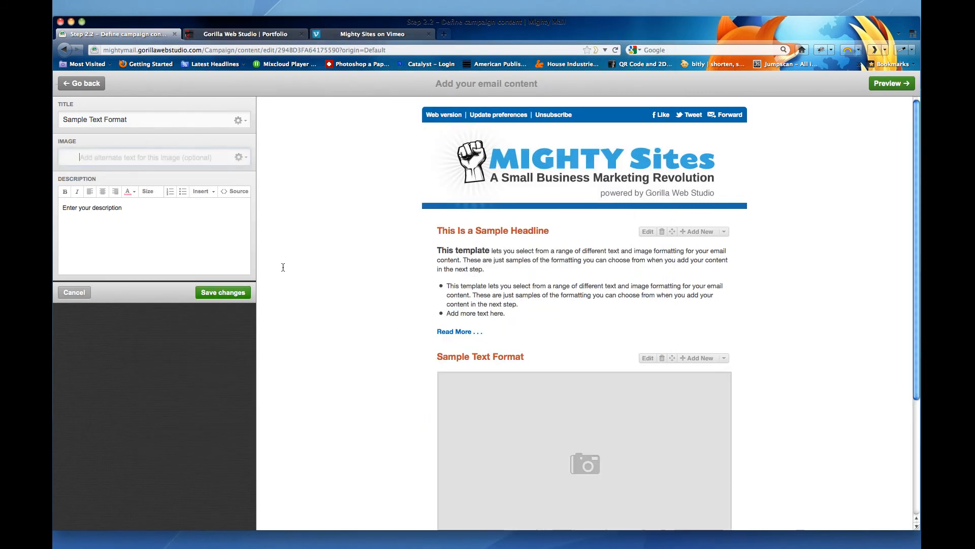
scroll(467, 361, down, 5)
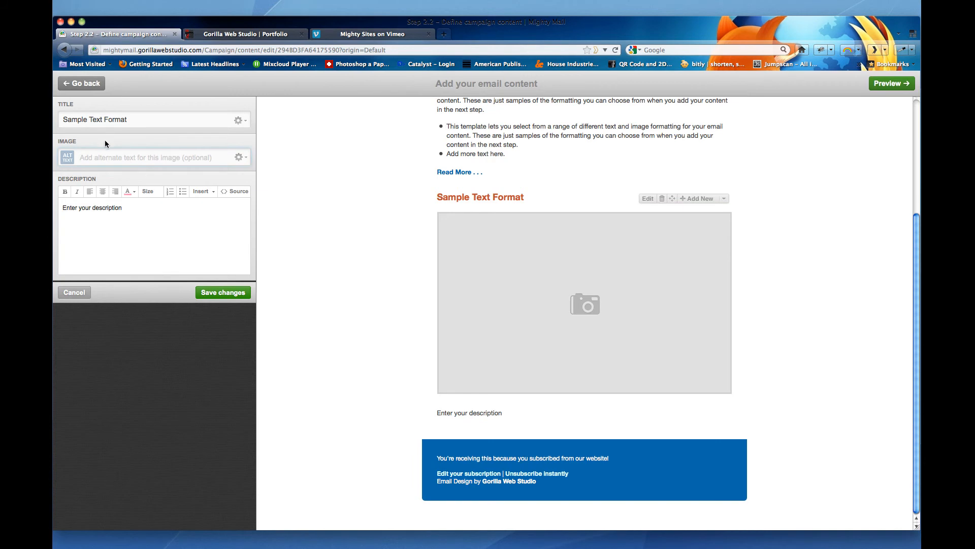
click(239, 157)
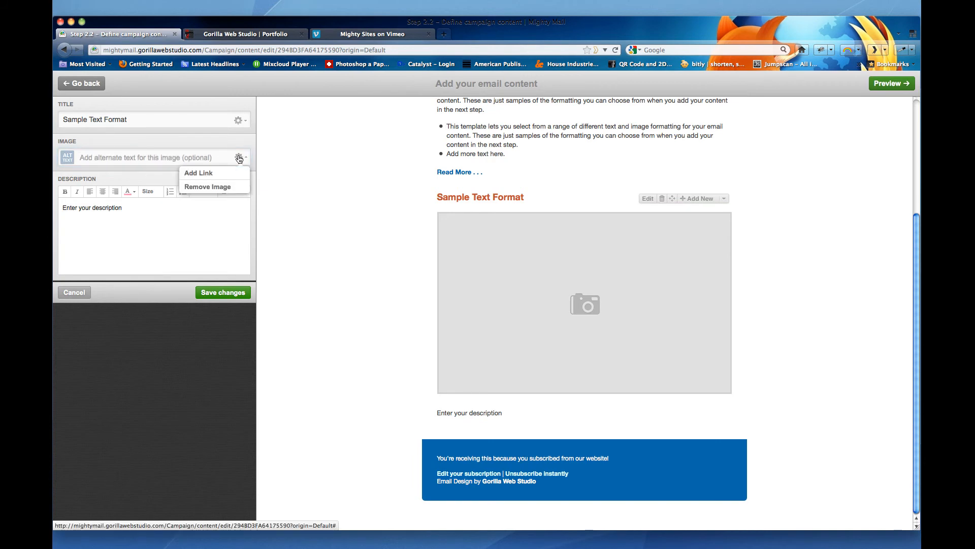
click(217, 187)
- Upload video-image.jpg as the section's image
click(74, 158)
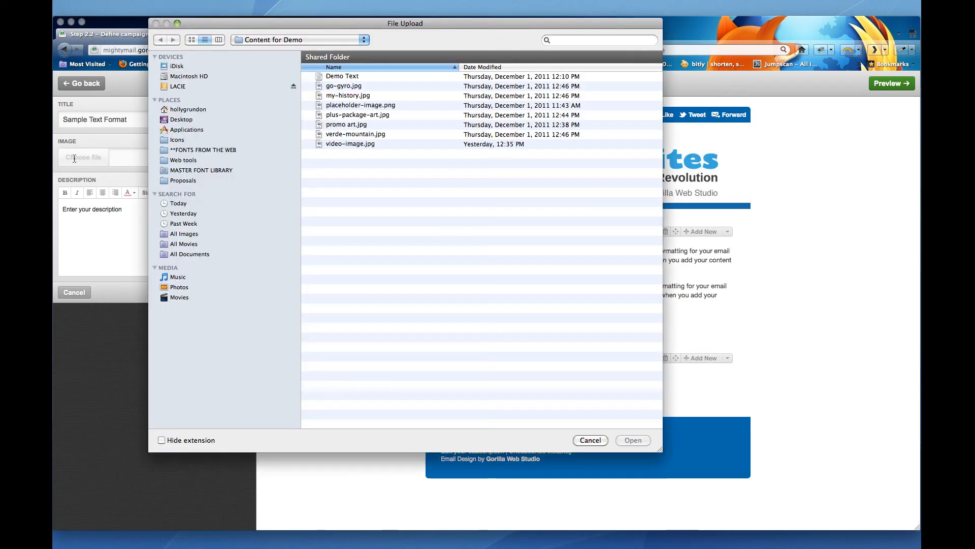
click(353, 143)
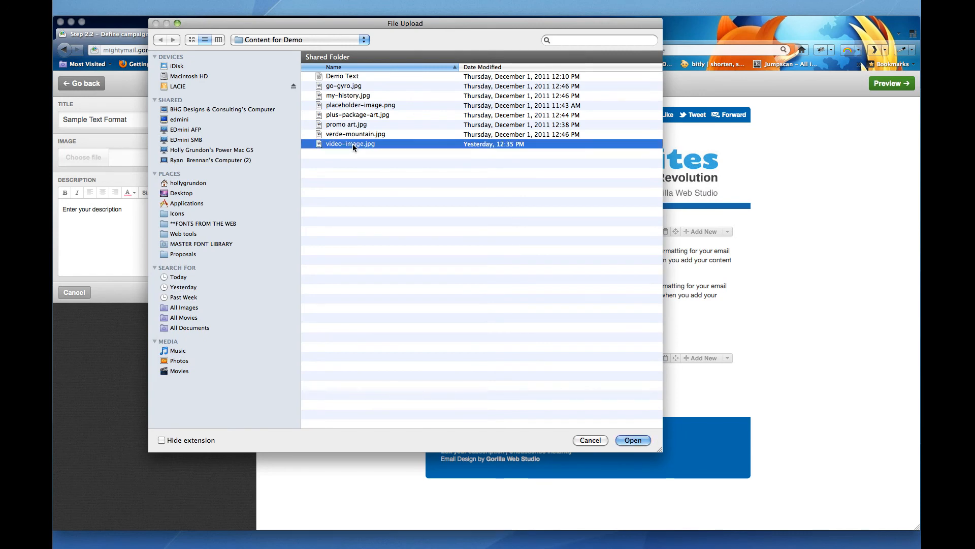
click(633, 440)
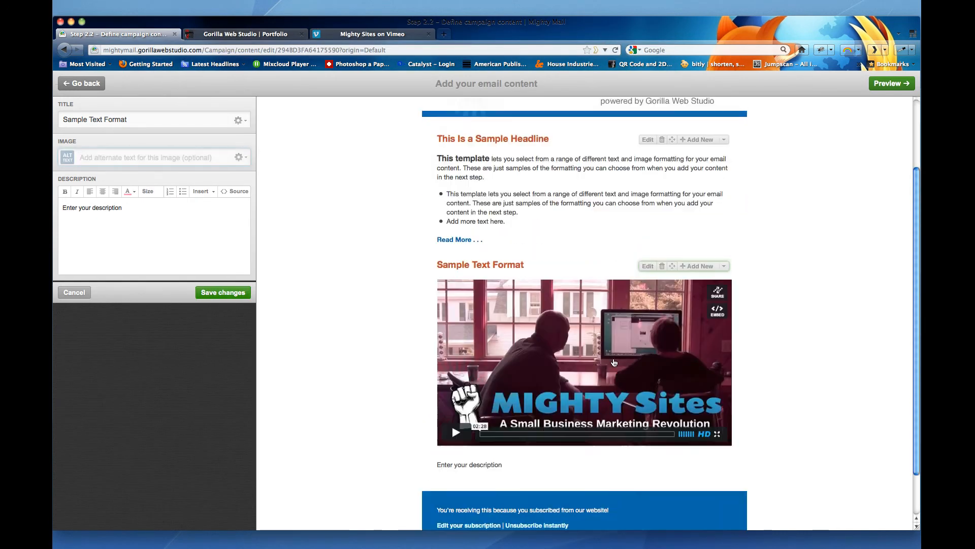
- Replace the section's description placeholder with pasted sample text
scroll(615, 363, down, 1)
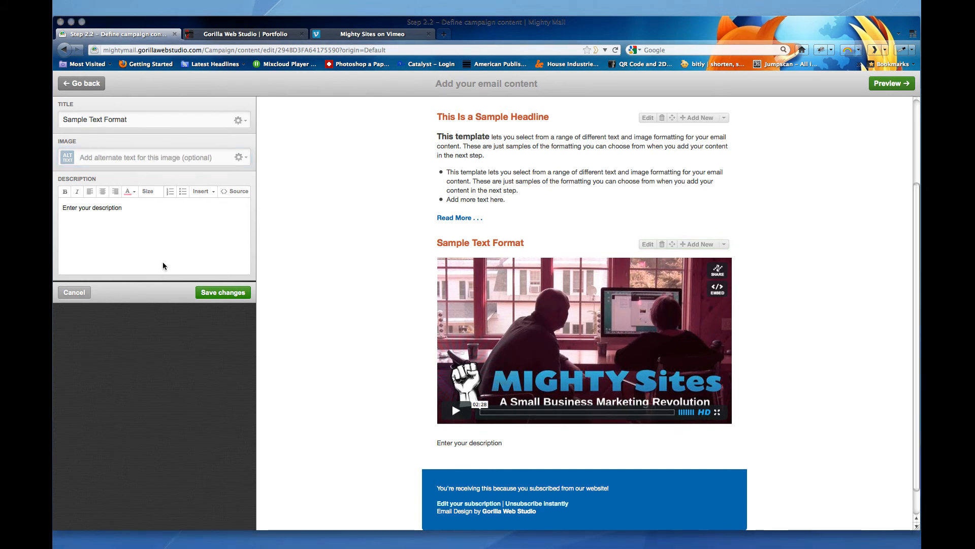
click(167, 250)
click(157, 229)
key(super+a)
text(This template lets you select from a range of different text and image formatting for your email content. These are just samples of the formatting you can choose from when you add your content in the next step.  This template lets you select from a range of different text and image formatting for your email content. These are just samples of the formatting you can choose from when you add your content in the next step.)
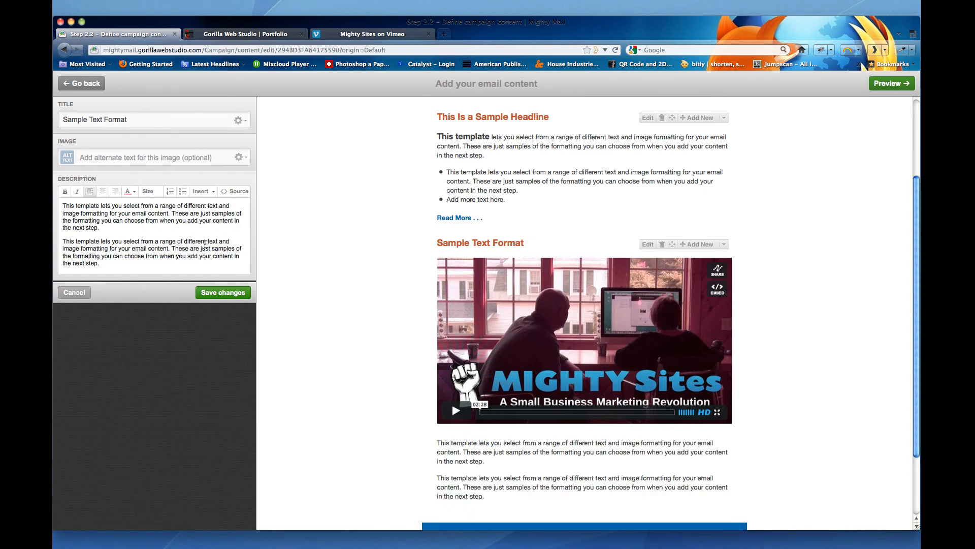
- Add a new line reading Watch Our Video . . . below the description text and select it
key(Return)
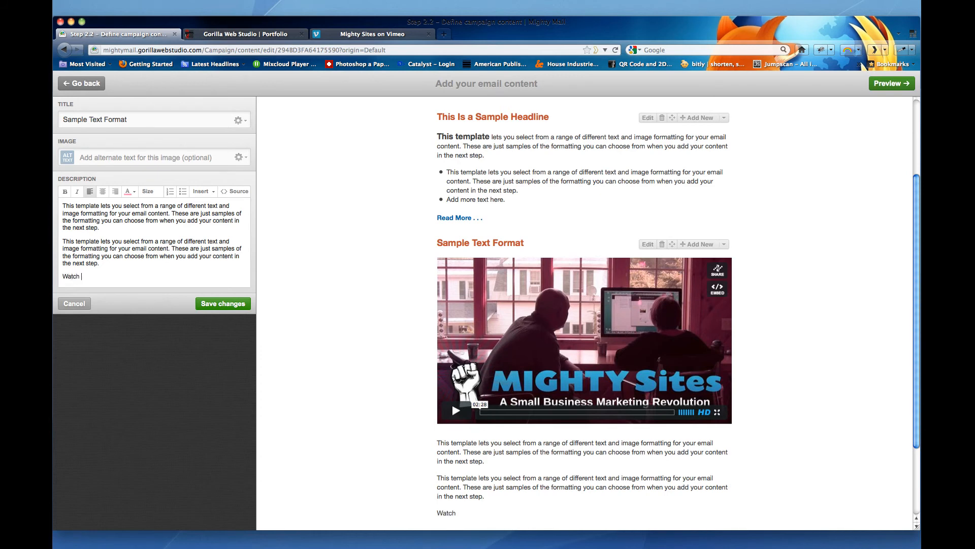
text(Watch Our Video . . .)
click(151, 276)
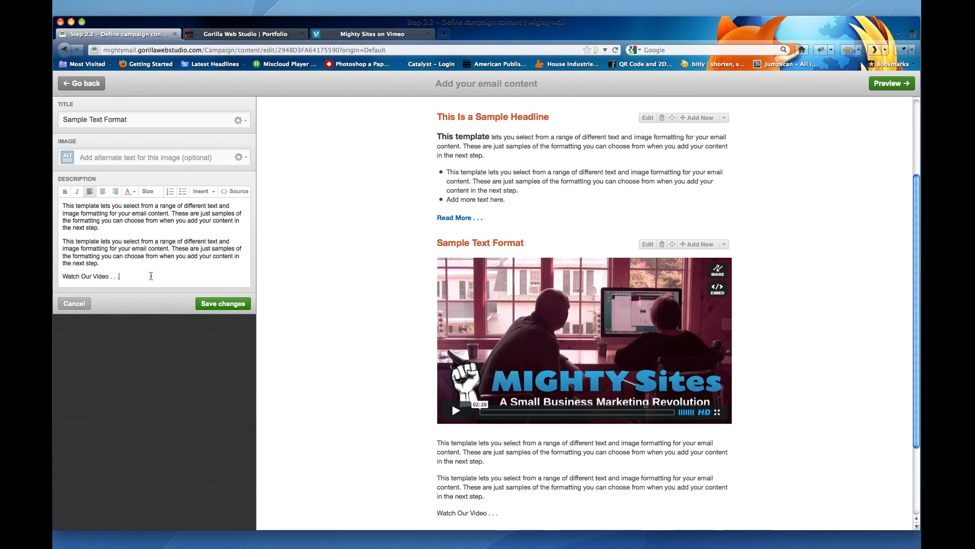
drag(124, 276, 53, 275)
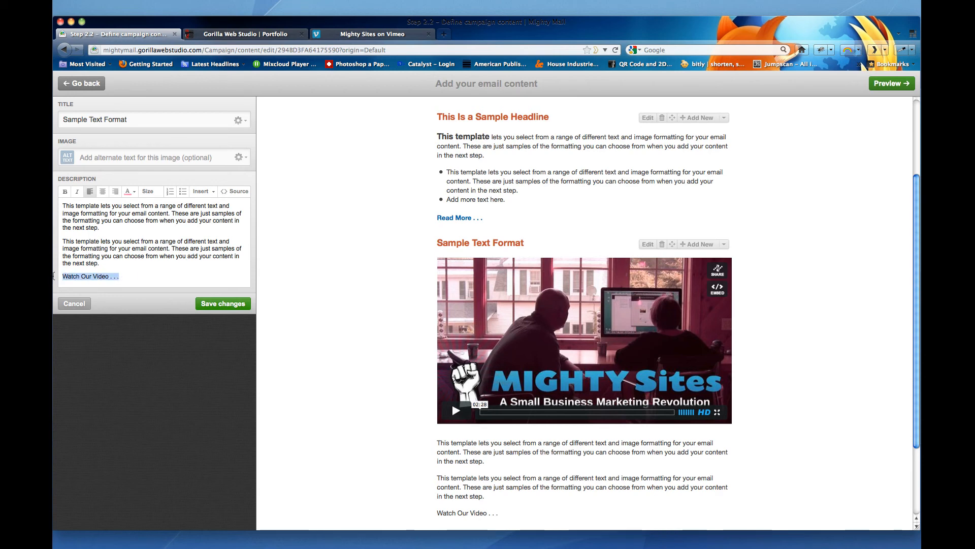
- Link the Watch Our Video . . . text to the Mighty Sites Vimeo page URL vimeo.com/27584372, copied from the Vimeo tab
click(201, 191)
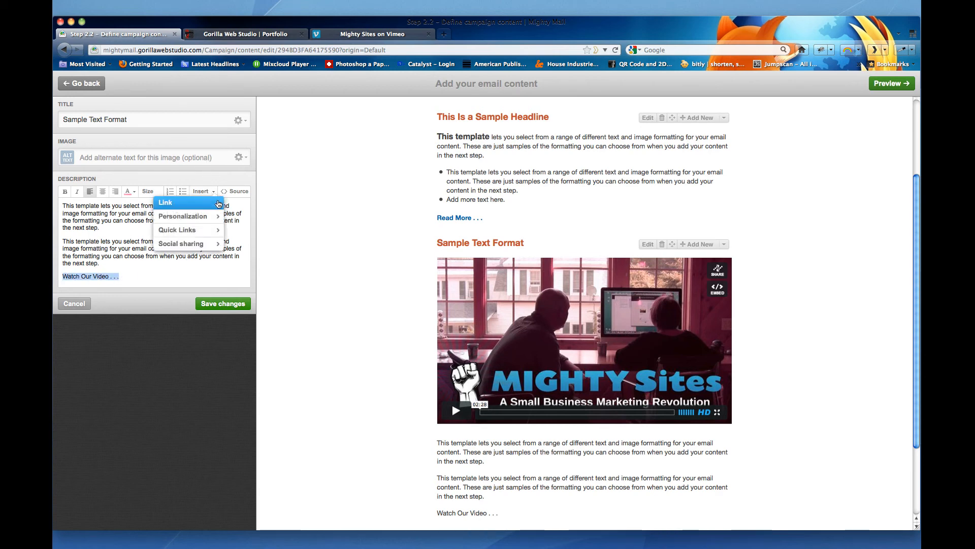
click(198, 205)
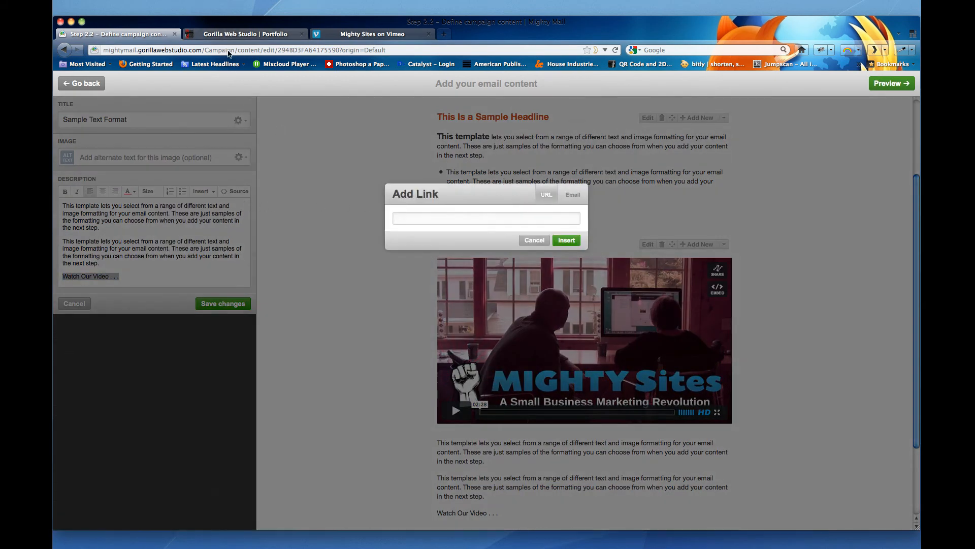
click(228, 34)
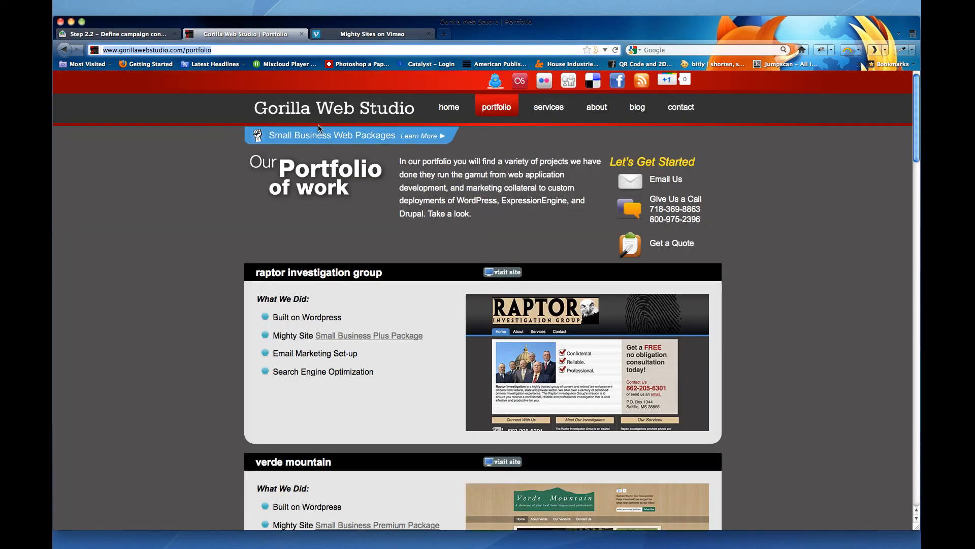
click(385, 35)
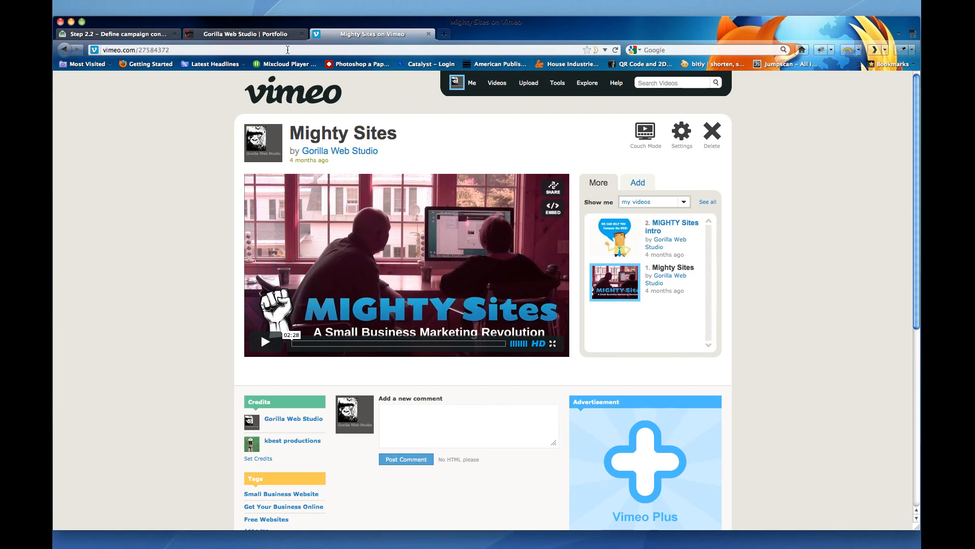
click(197, 49)
key(super+c)
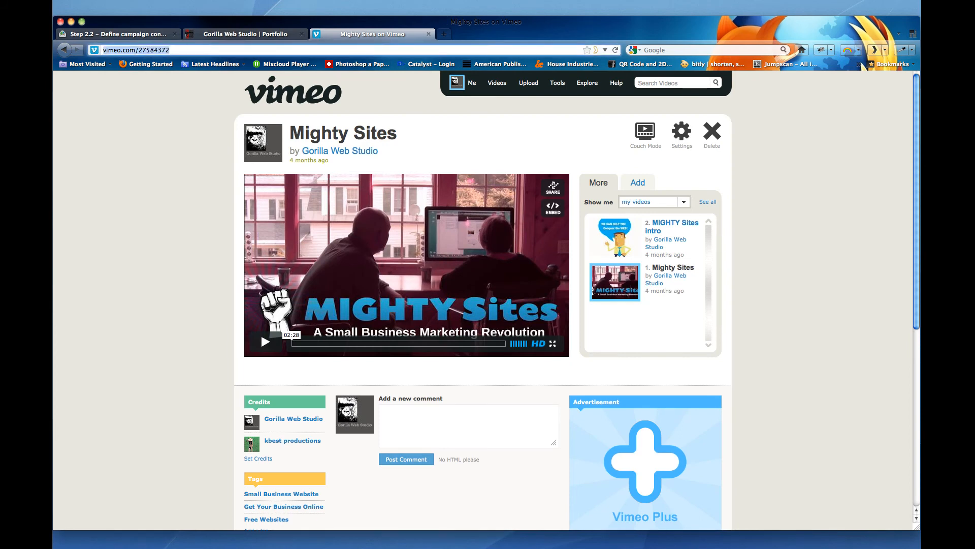
click(117, 34)
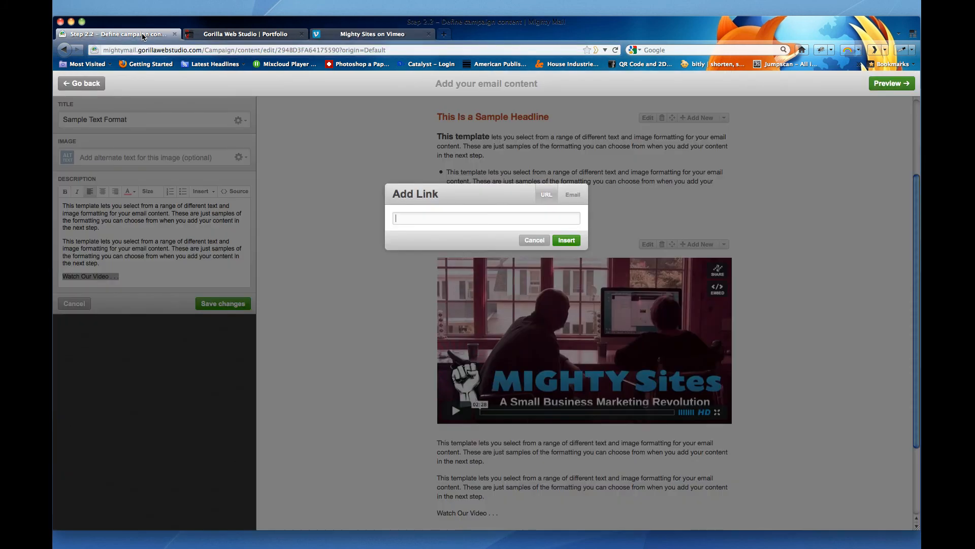
click(454, 218)
key(super+v)
click(568, 242)
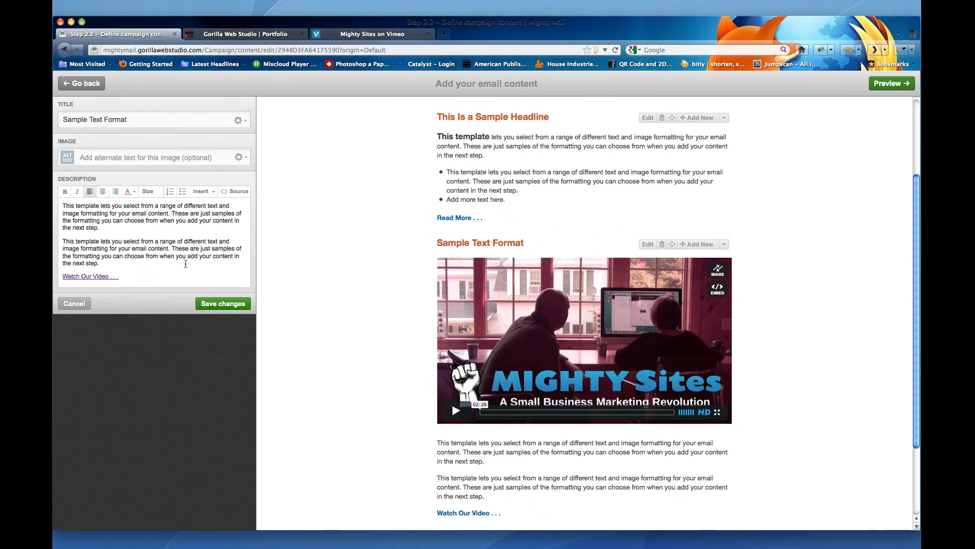
- Insert a Facebook Like button, set to like this campaign, on a new line above the description text
click(62, 204)
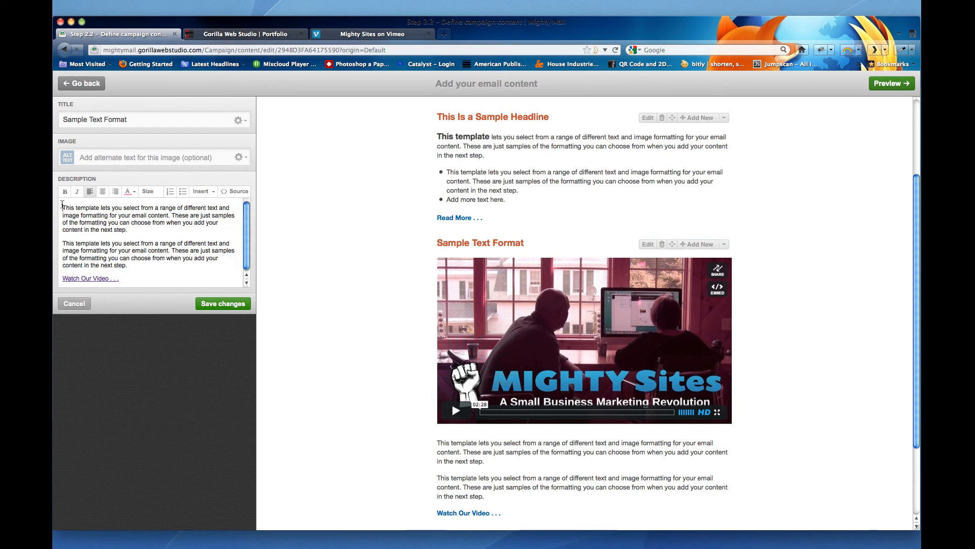
key(Return)
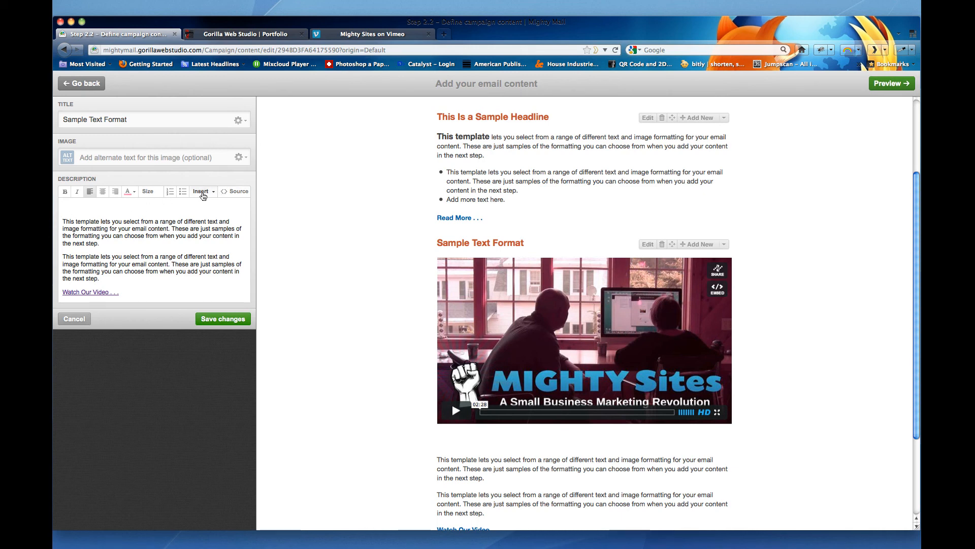
click(201, 192)
mouse_move(200, 244)
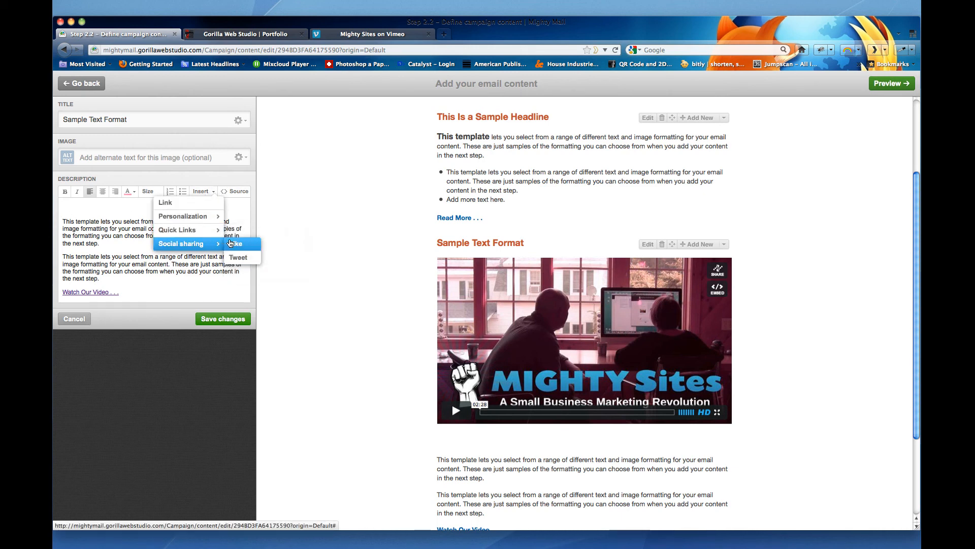
click(242, 245)
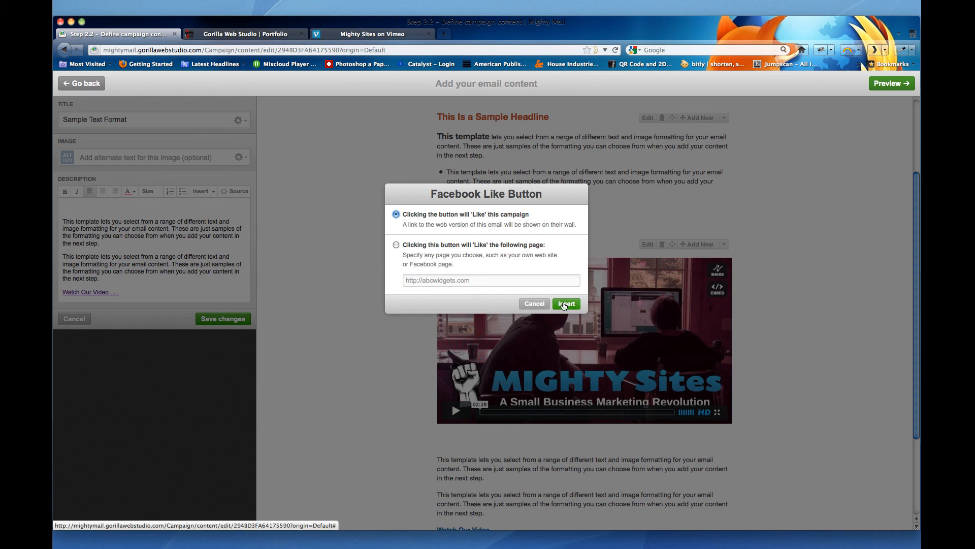
click(563, 304)
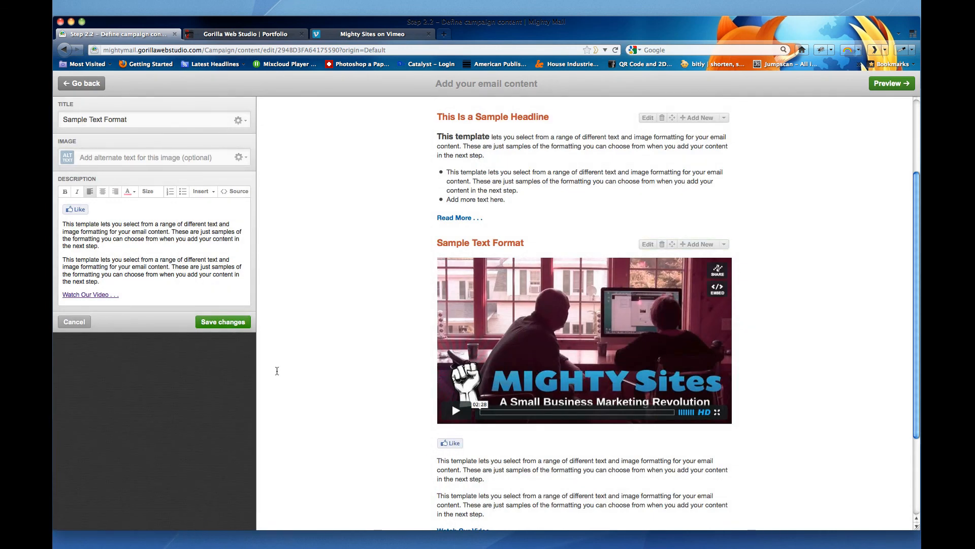
- Add a Tweet button on its own line below the Like button and save the section's changes
click(145, 223)
key(Home)
key(Return)
click(202, 191)
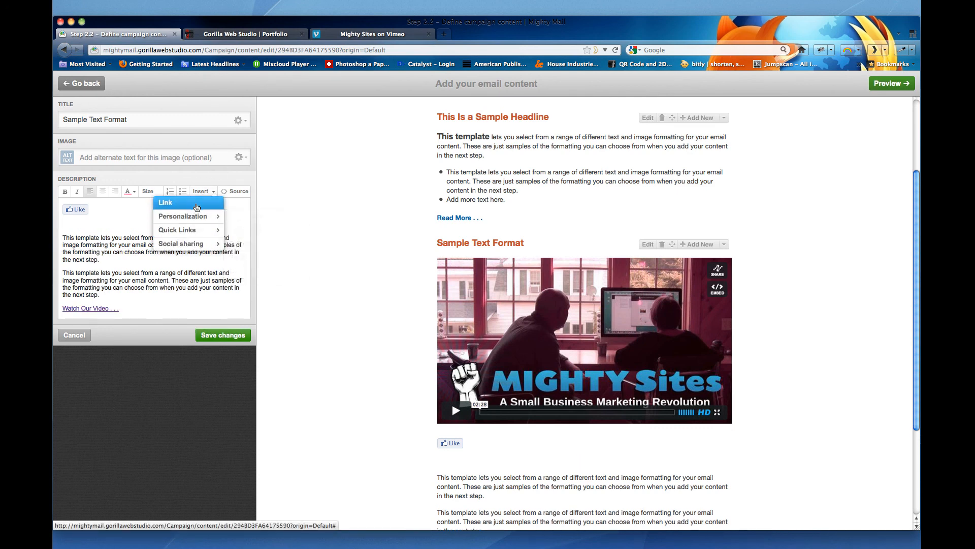
mouse_move(201, 212)
mouse_move(203, 244)
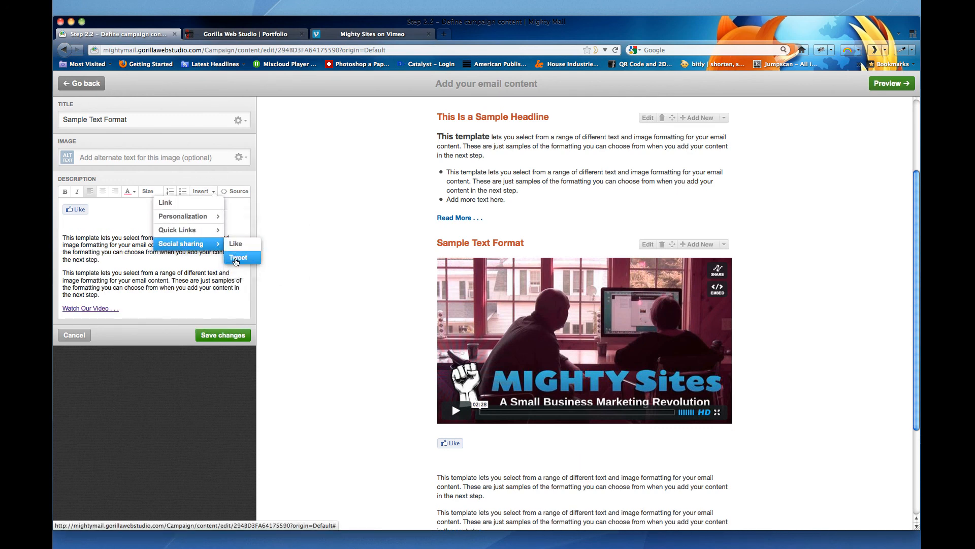
click(235, 257)
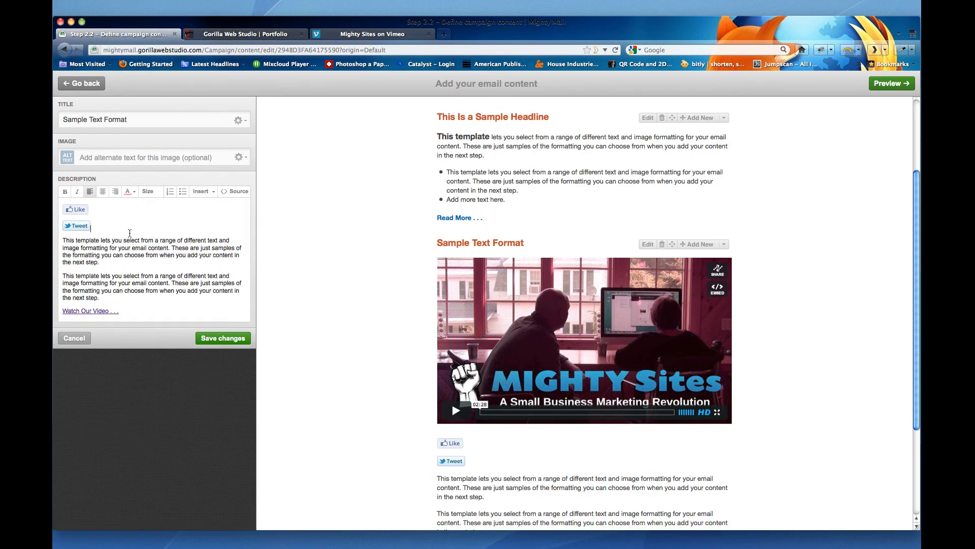
click(219, 337)
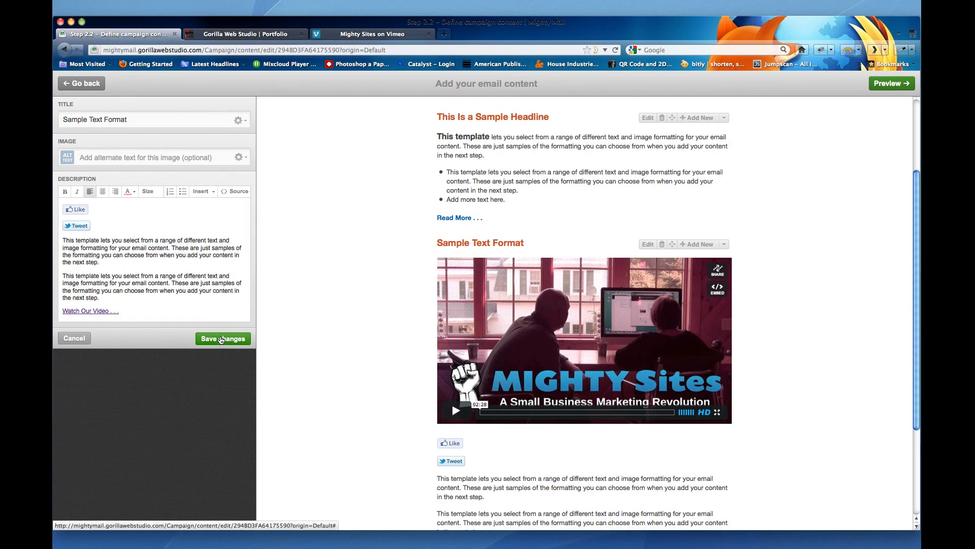
scroll(371, 279, down, 5)
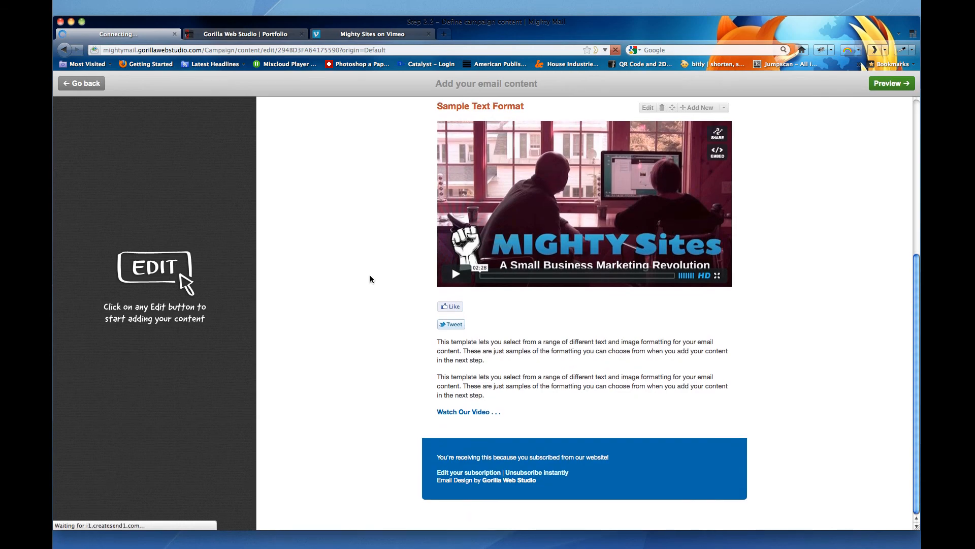
scroll(371, 279, up, 5)
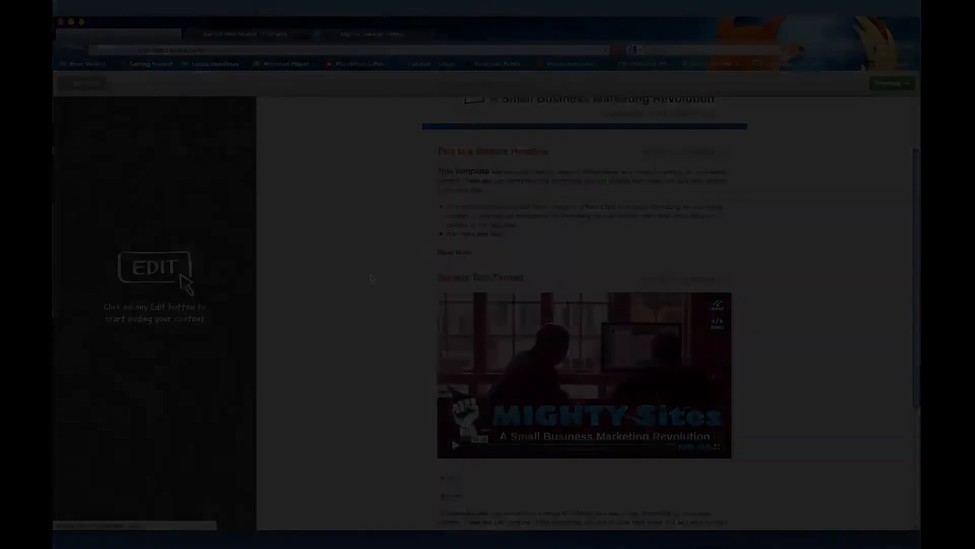